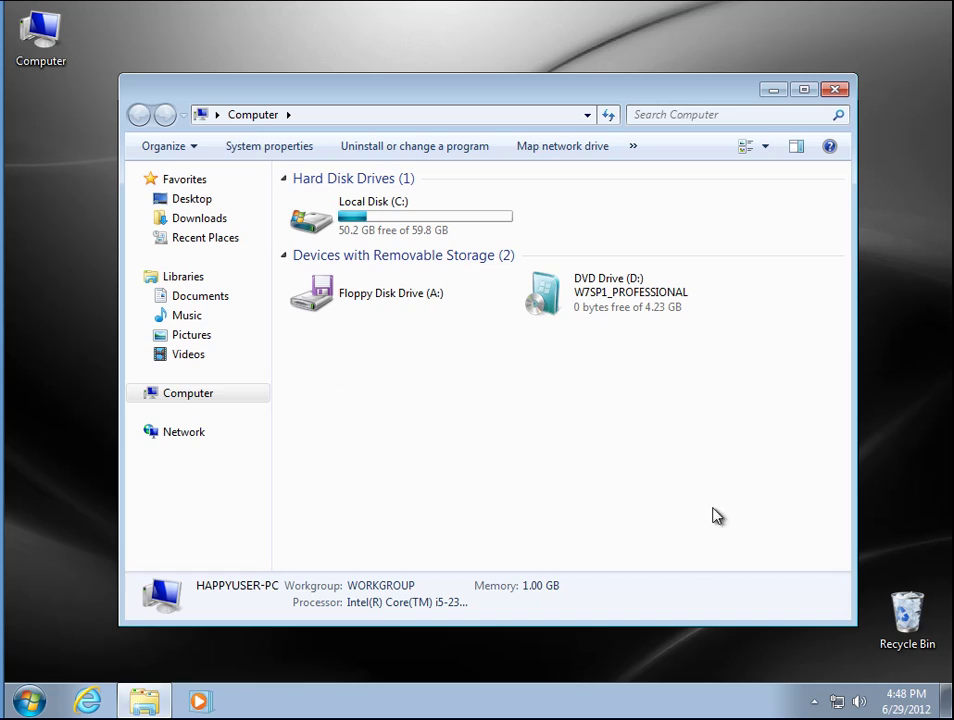
# Browse Windows Explorer to the network path \\server
pyautogui.click(428, 117)
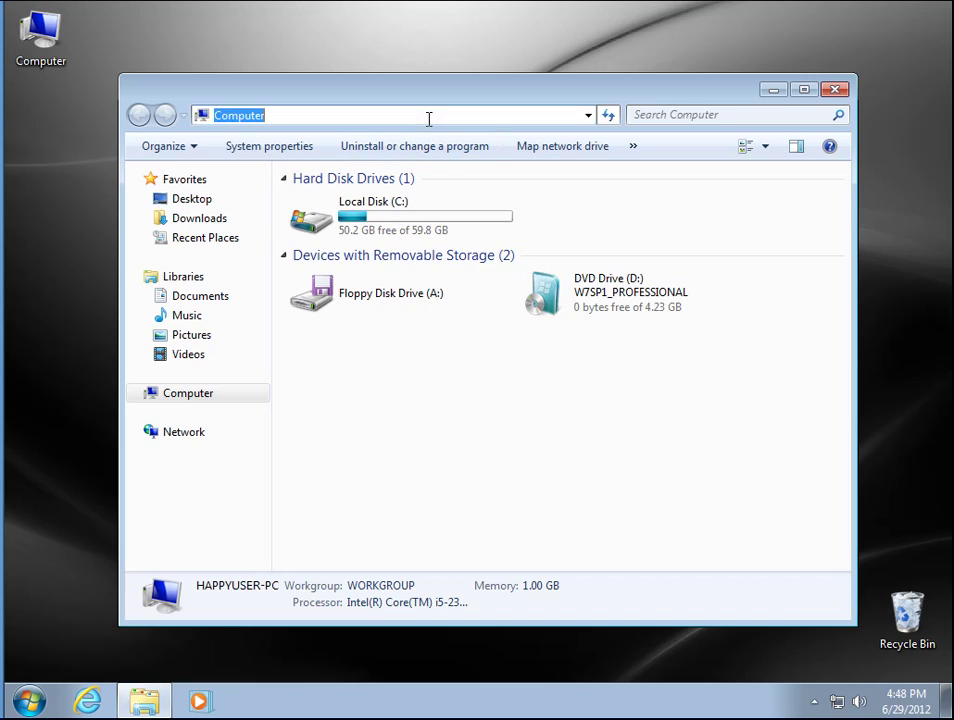
pyautogui.write('\\\\server')
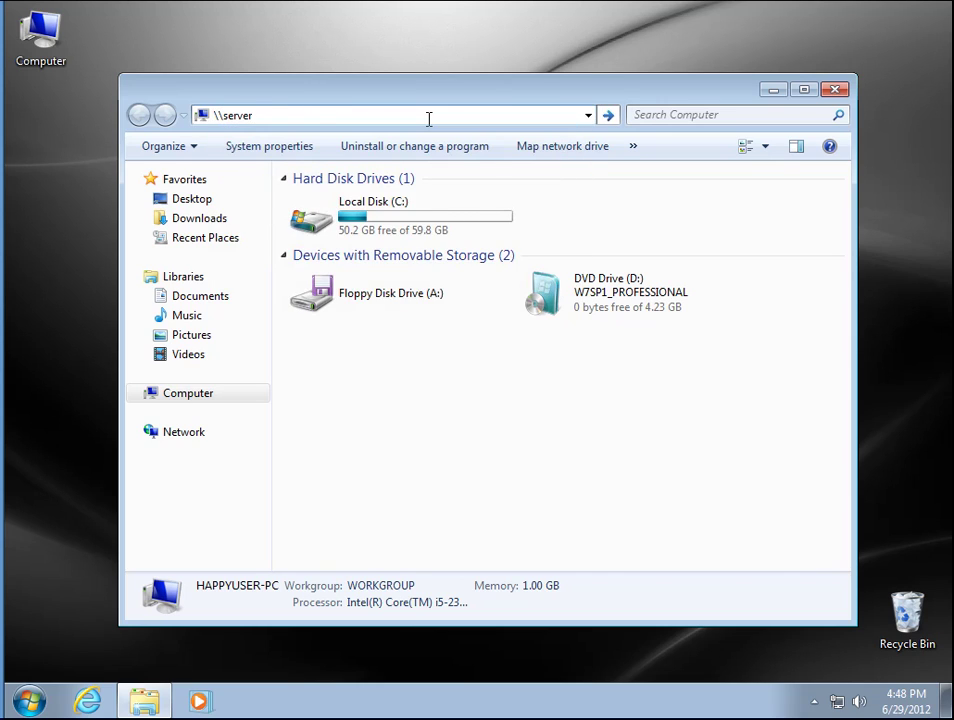
pyautogui.press('Return')
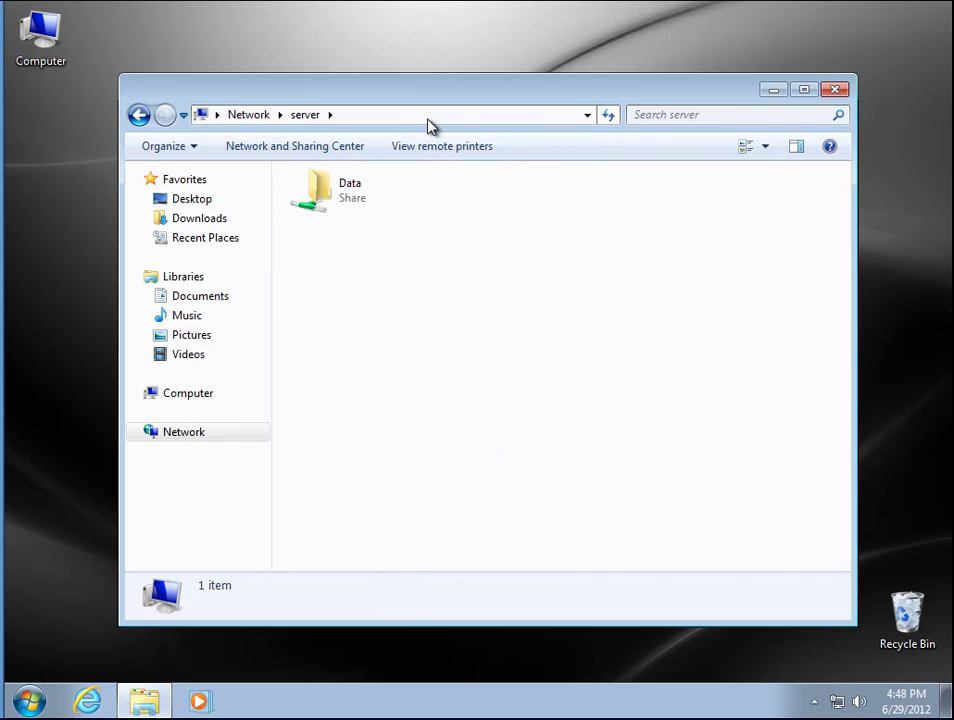
# Map the server's Data share as drive P: and close the server window
pyautogui.rightClick(324, 192)
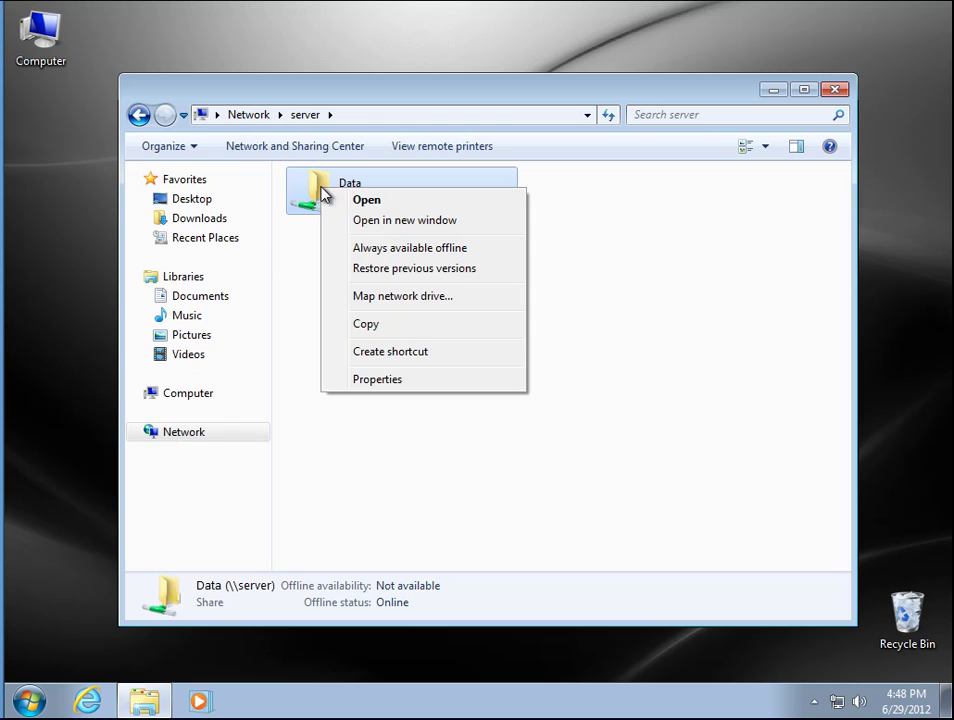
pyautogui.click(378, 298)
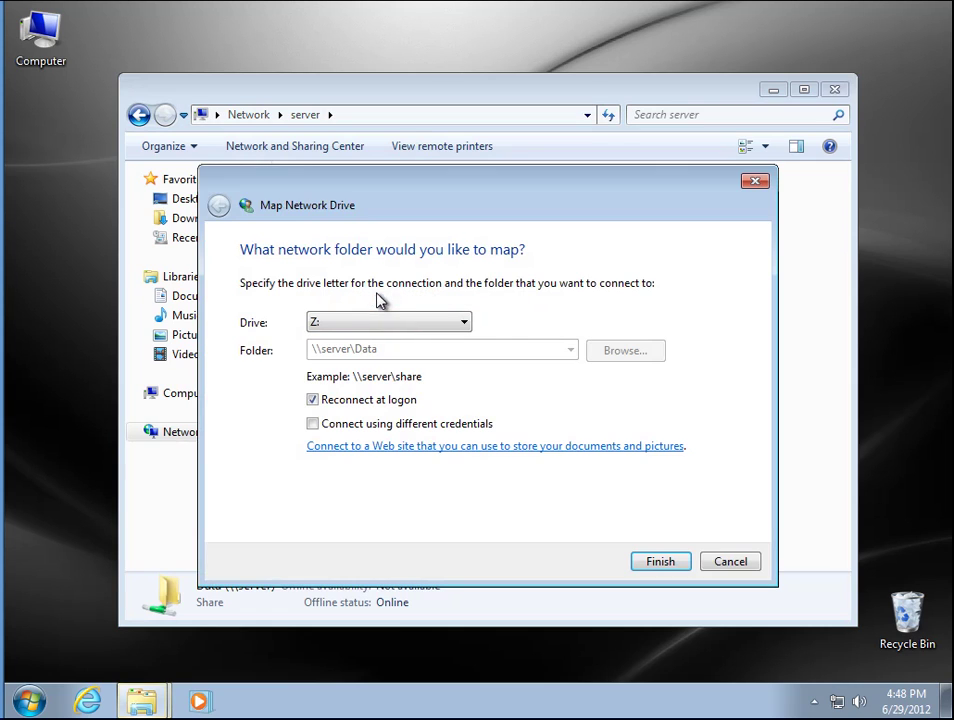
pyautogui.click(414, 322)
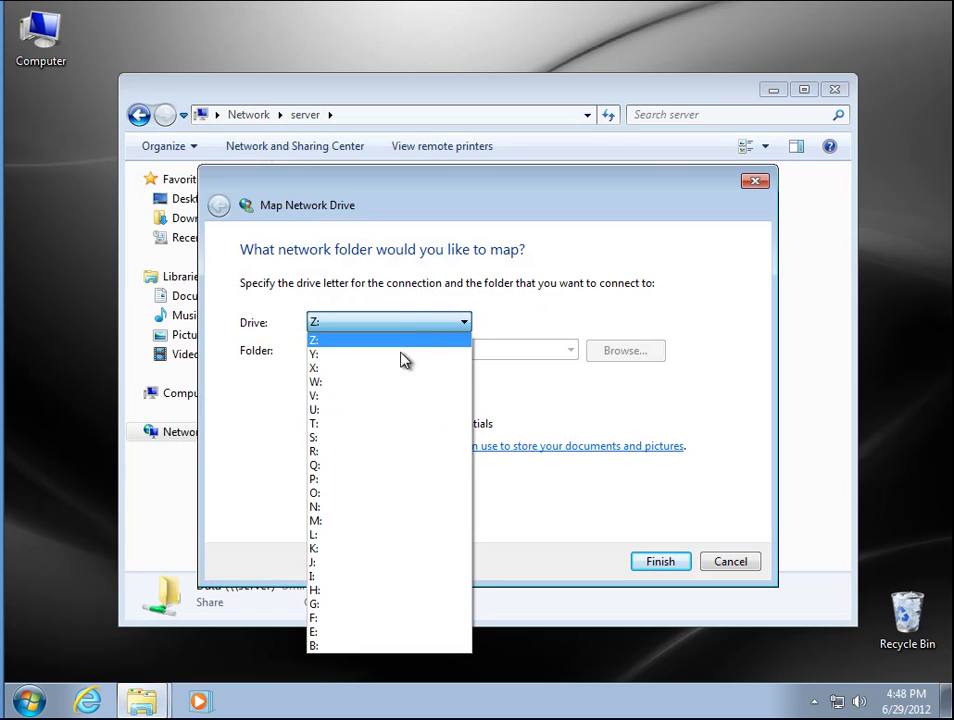
pyautogui.click(370, 483)
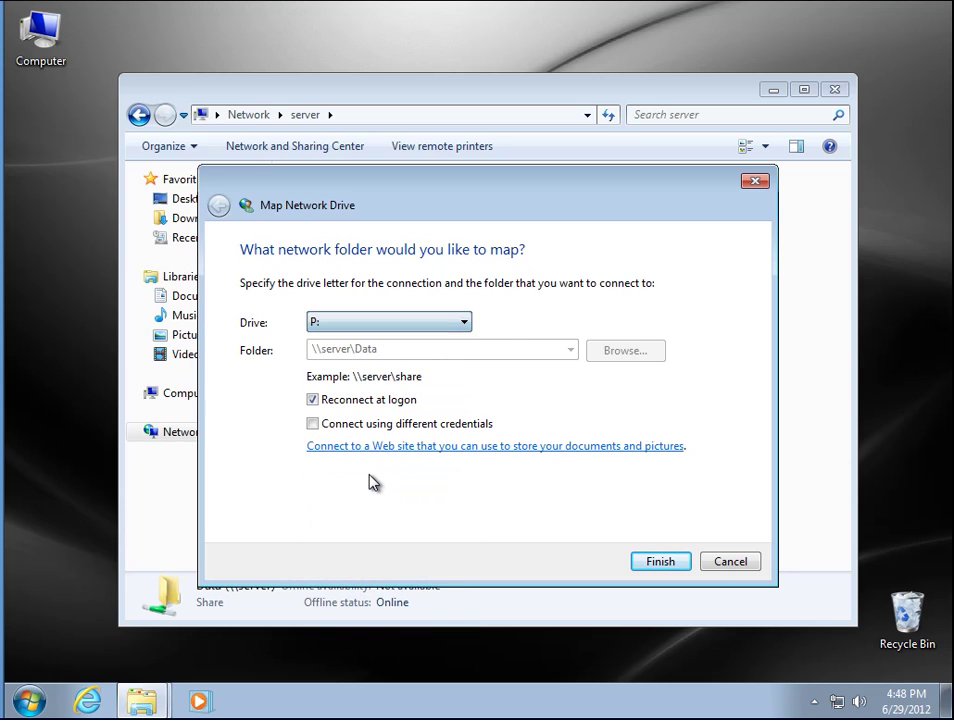
pyautogui.click(659, 560)
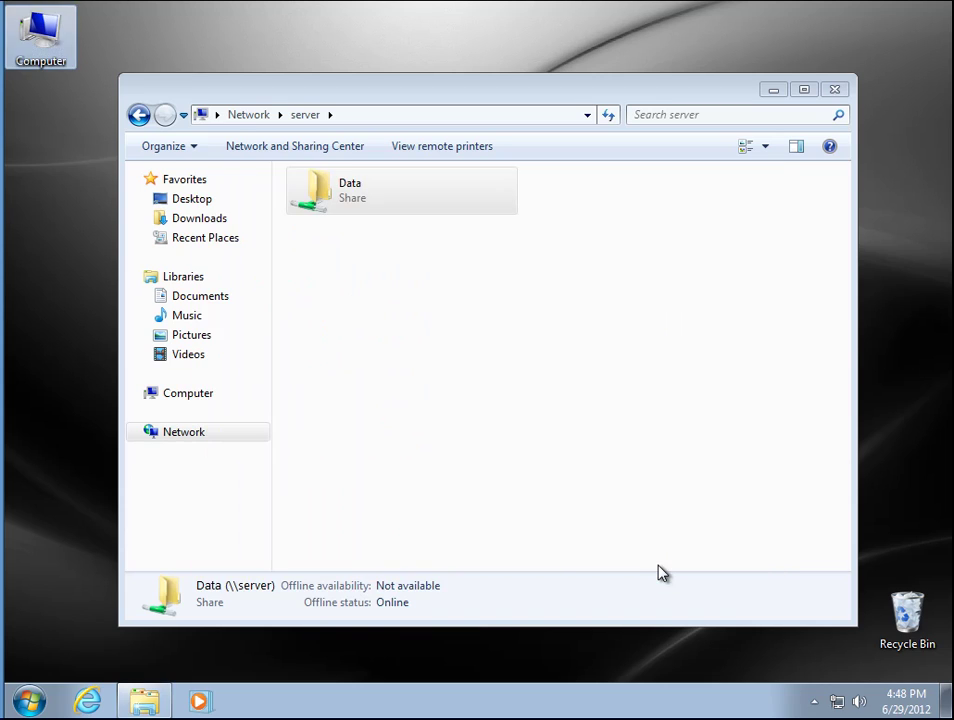
pyautogui.click(835, 89)
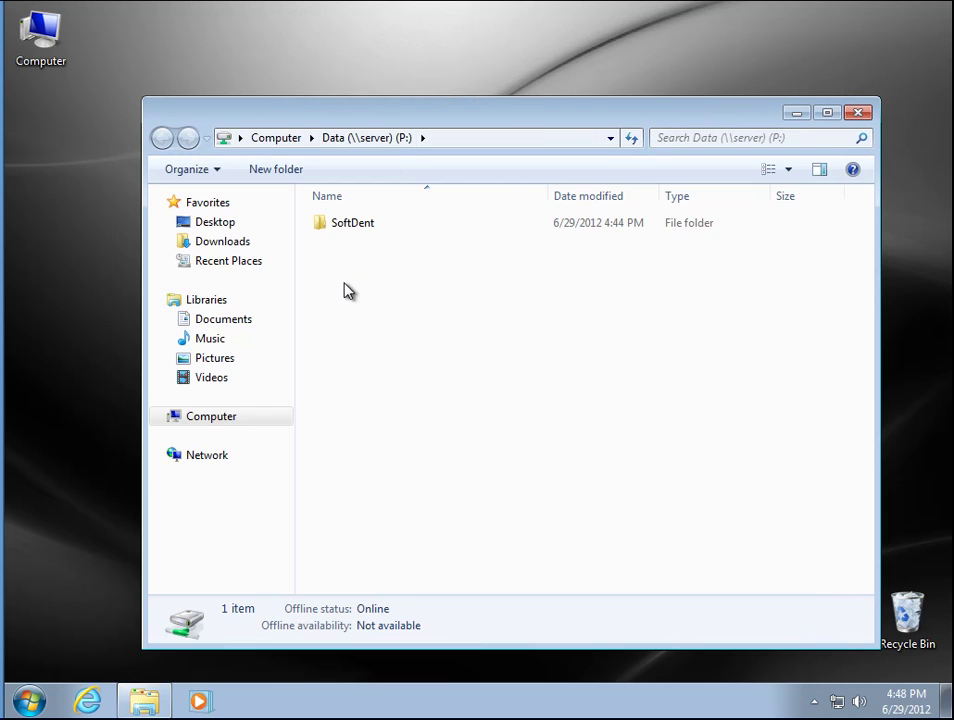
# Open P:\SoftDent\WSetup and launch WSetup.exe
pyautogui.doubleClick(337, 228)
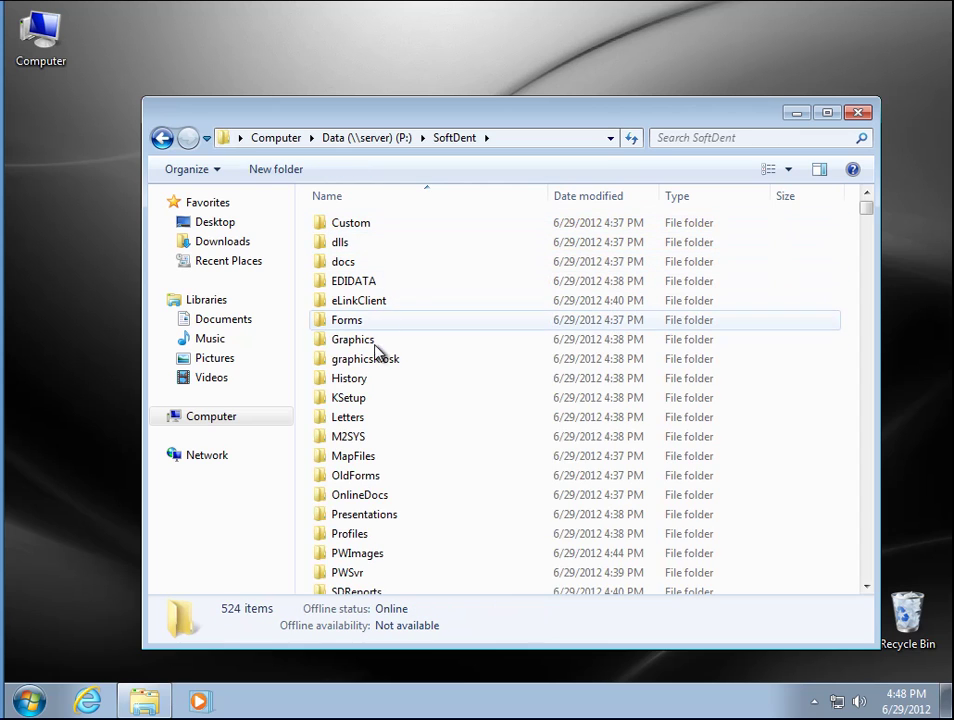
pyautogui.scroll(-2, 365, 513)
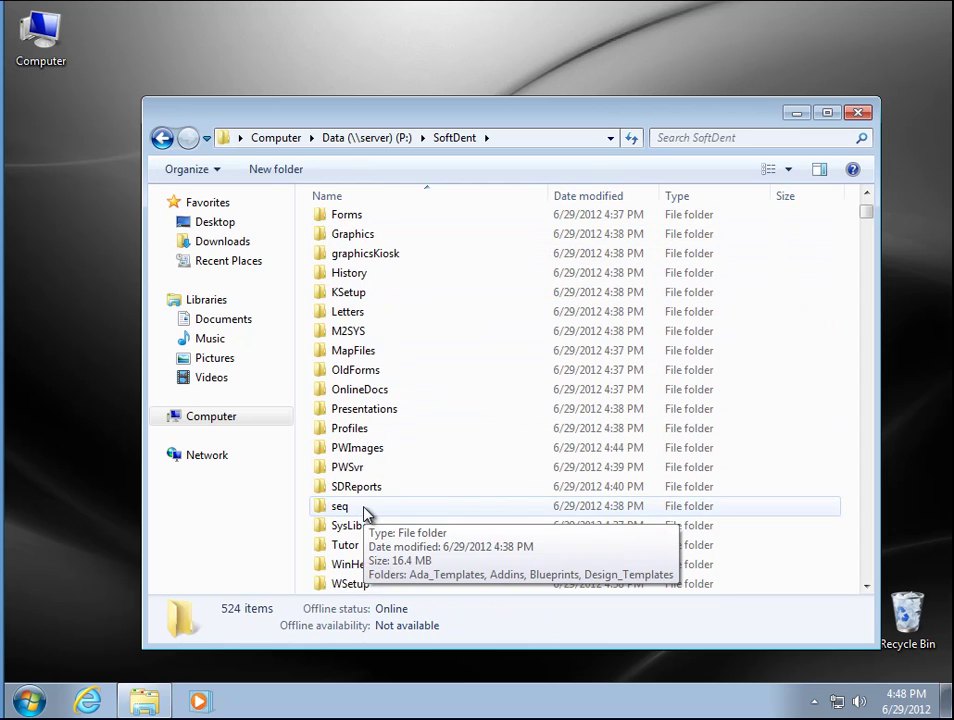
pyautogui.scroll(-1, 365, 513)
pyautogui.click(356, 528)
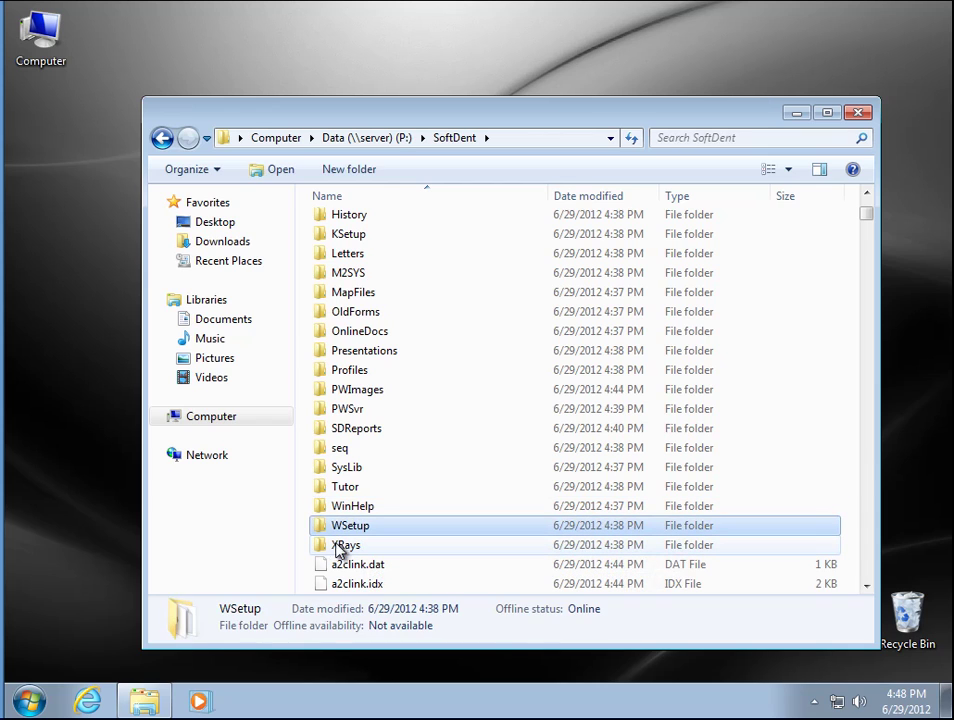
pyautogui.doubleClick(321, 529)
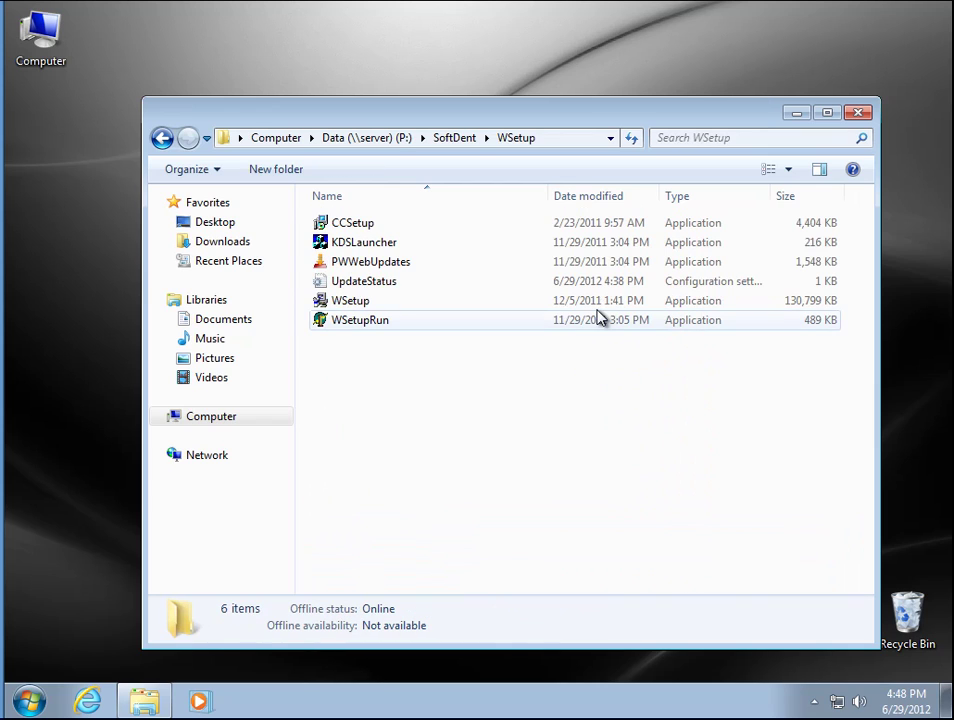
pyautogui.doubleClick(350, 304)
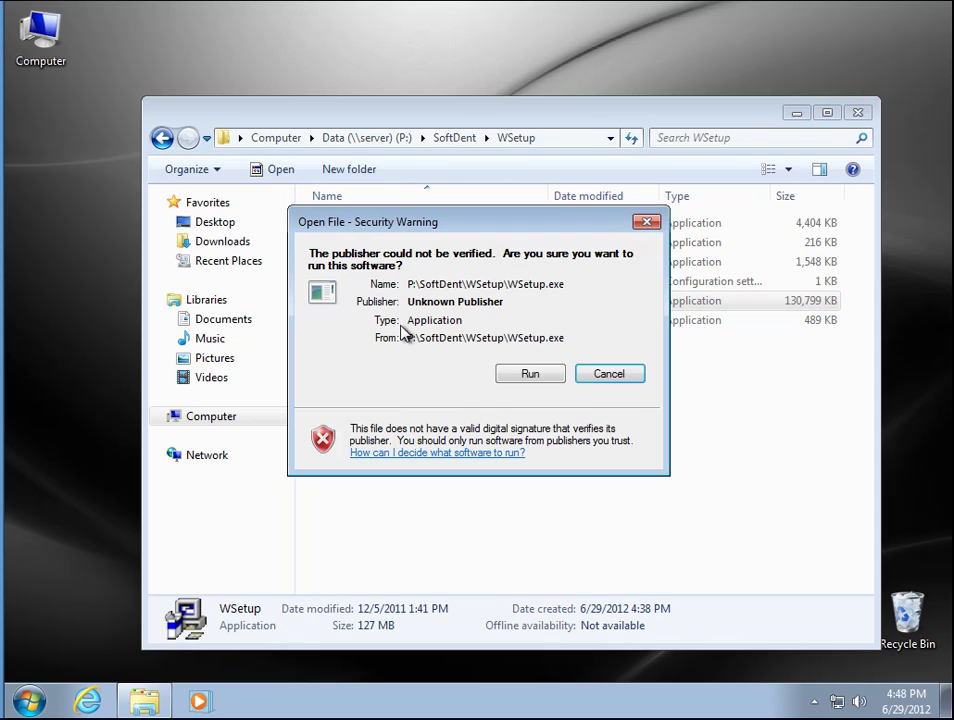
# Allow the installer to run, accept C:\SoftDent as destination, and begin installation
pyautogui.click(537, 378)
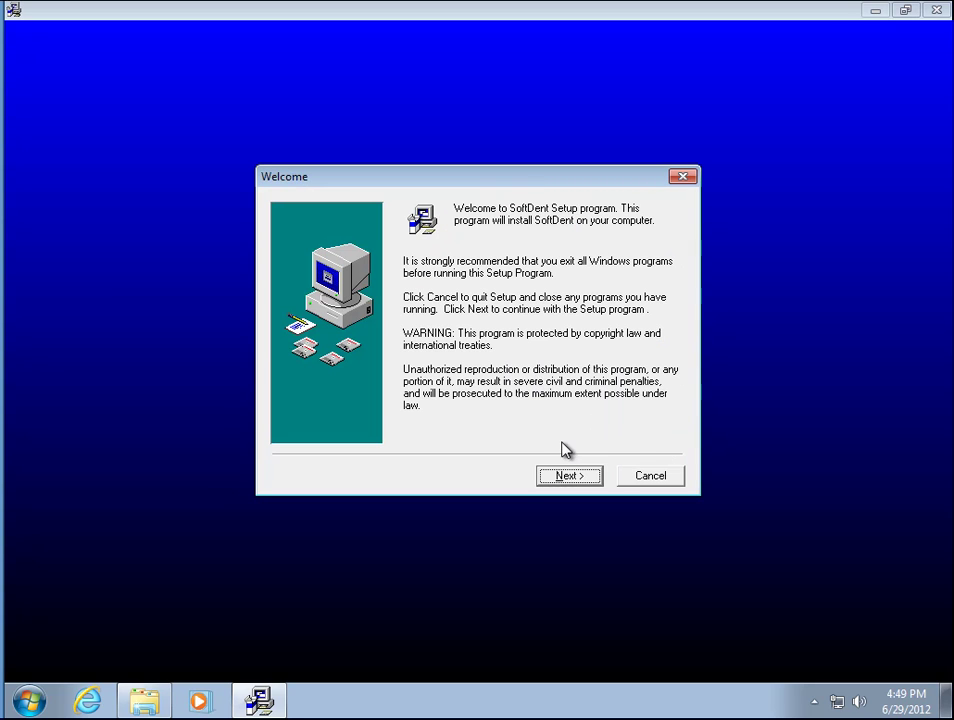
pyautogui.click(566, 477)
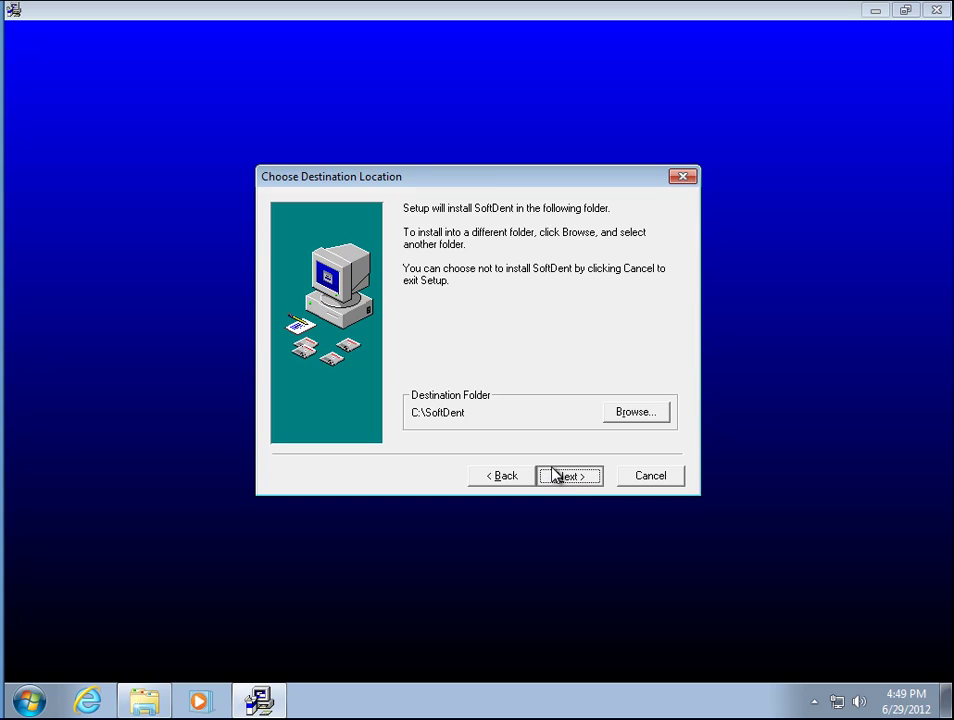
pyautogui.click(557, 476)
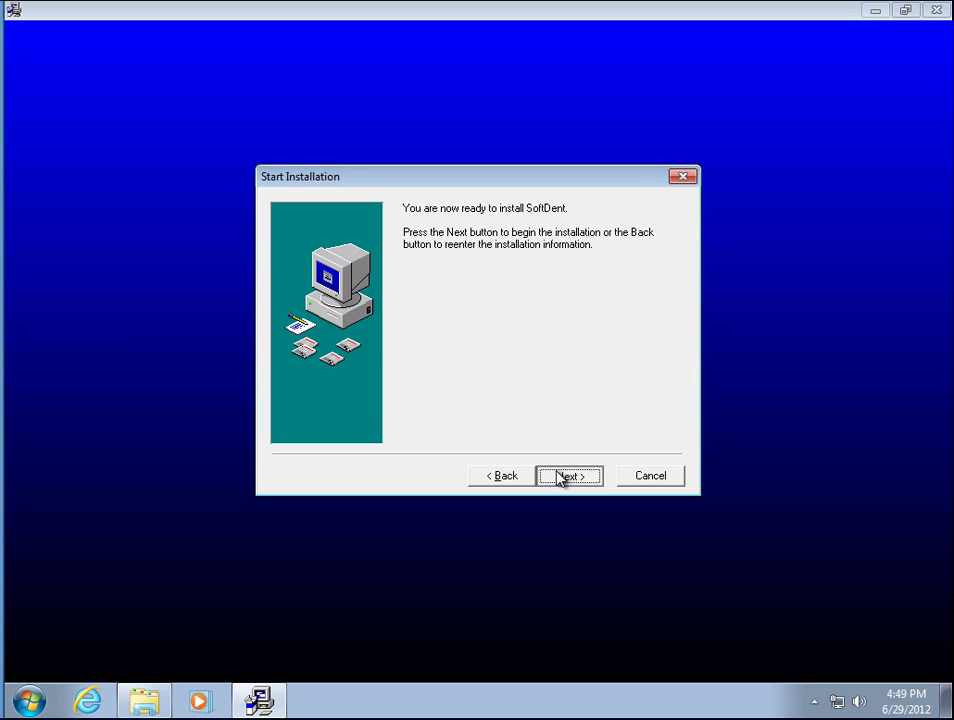
pyautogui.click(559, 477)
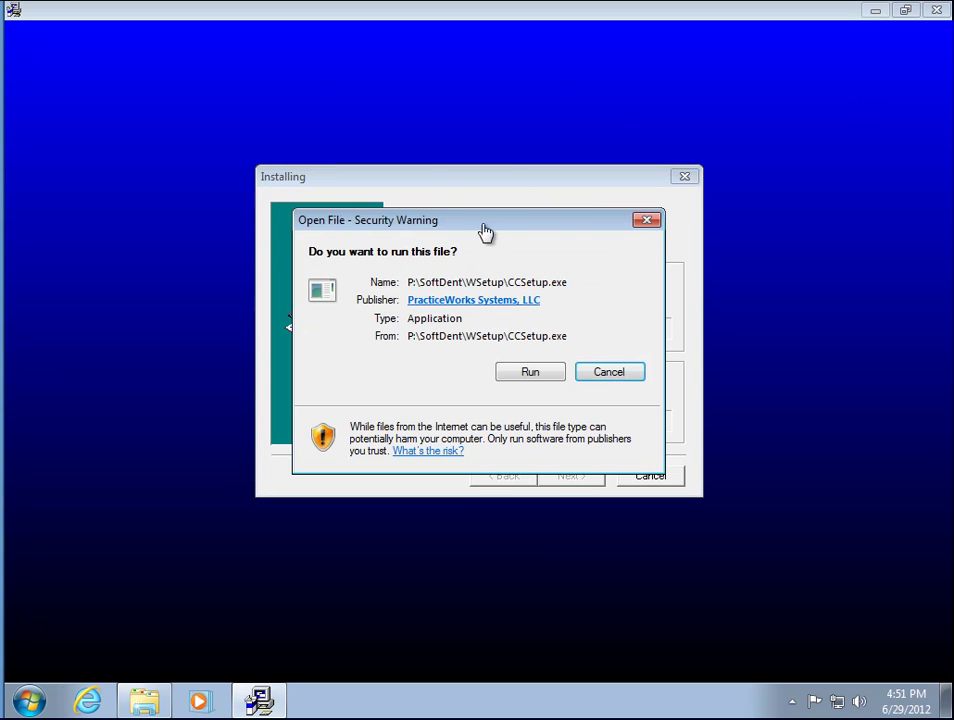
# Allow CCSetup.exe to run, then finish and exit SoftDent Setup
pyautogui.click(522, 375)
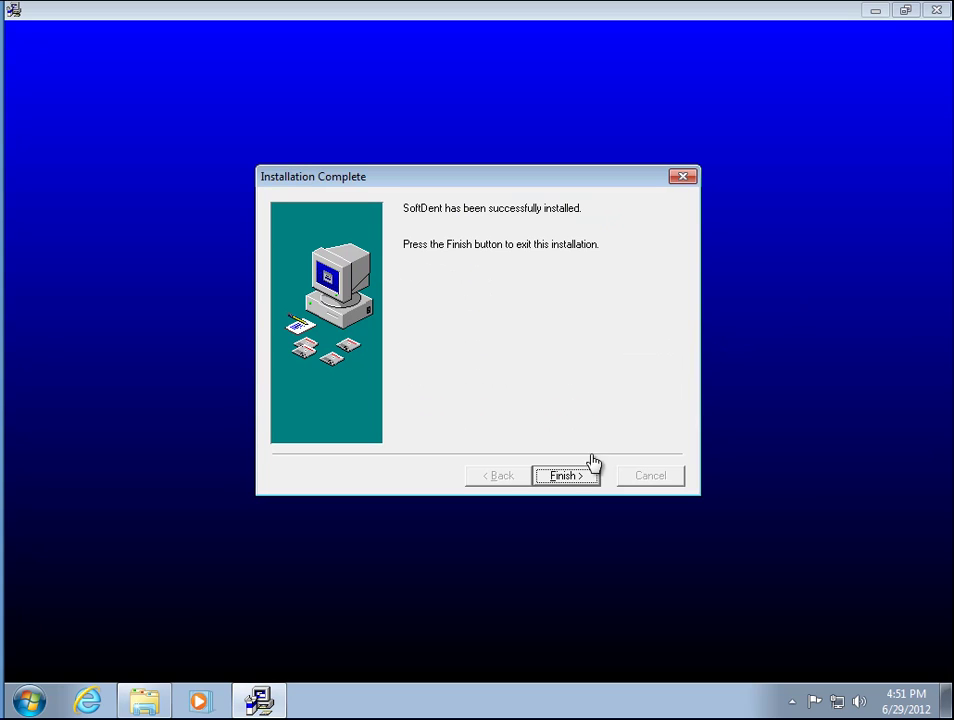
pyautogui.click(568, 481)
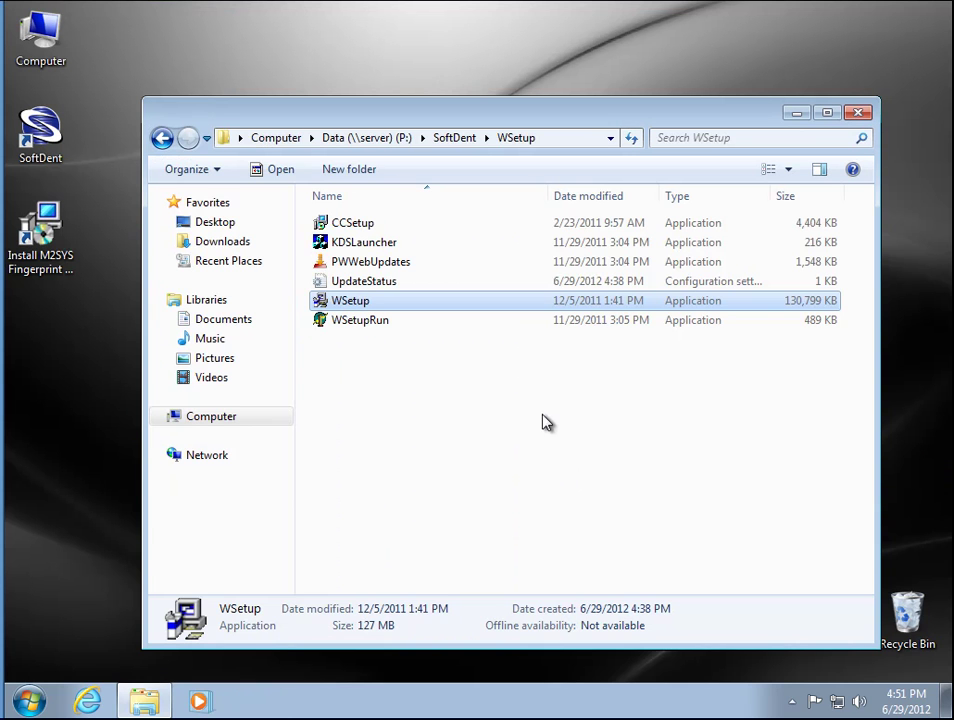
# Clear the file selection and close the WSetup folder window
pyautogui.click(439, 426)
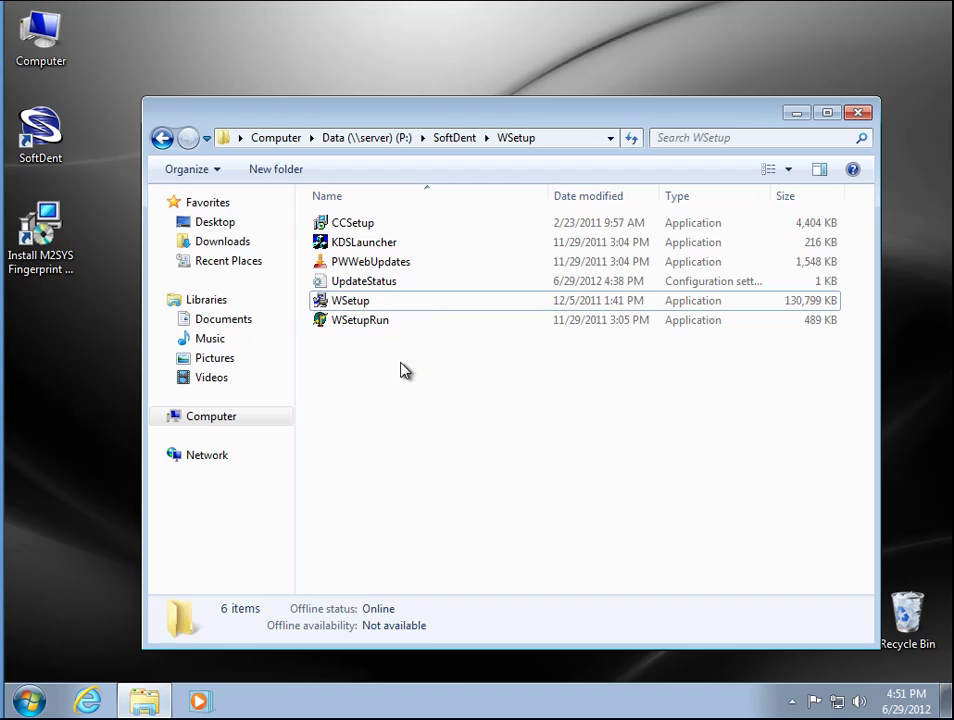
pyautogui.moveTo(315, 347); pyautogui.dragTo(406, 432)
pyautogui.moveTo(351, 497); pyautogui.dragTo(322, 535)
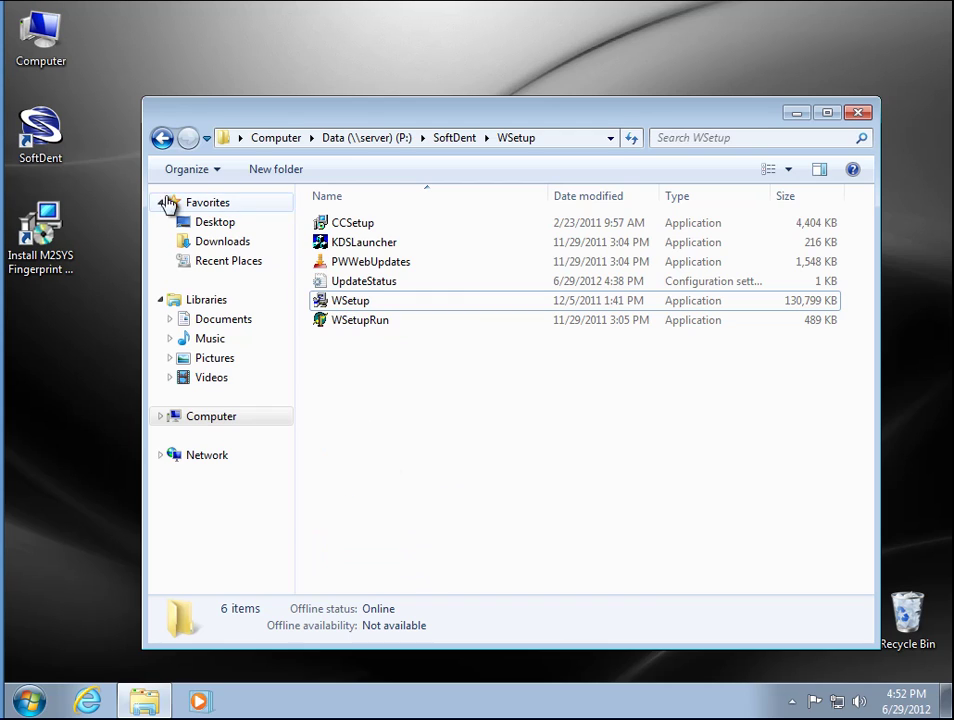
pyautogui.click(858, 113)
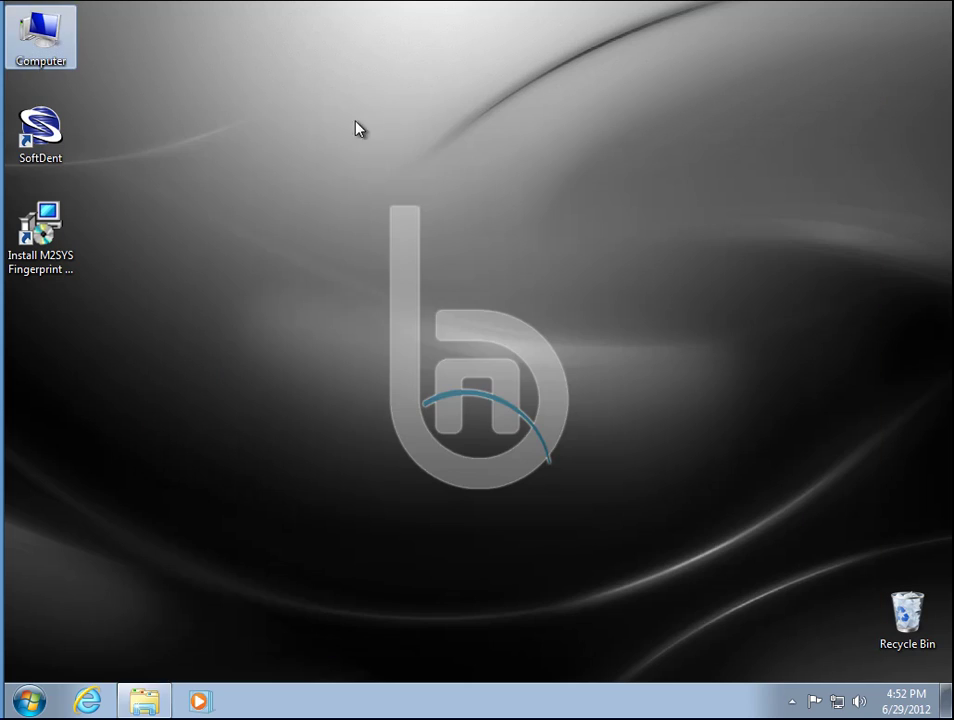
# Launch SoftDent from the desktop shortcut and log in as DOCTOR with the password
pyautogui.click(30, 130)
pyautogui.doubleClick(30, 135)
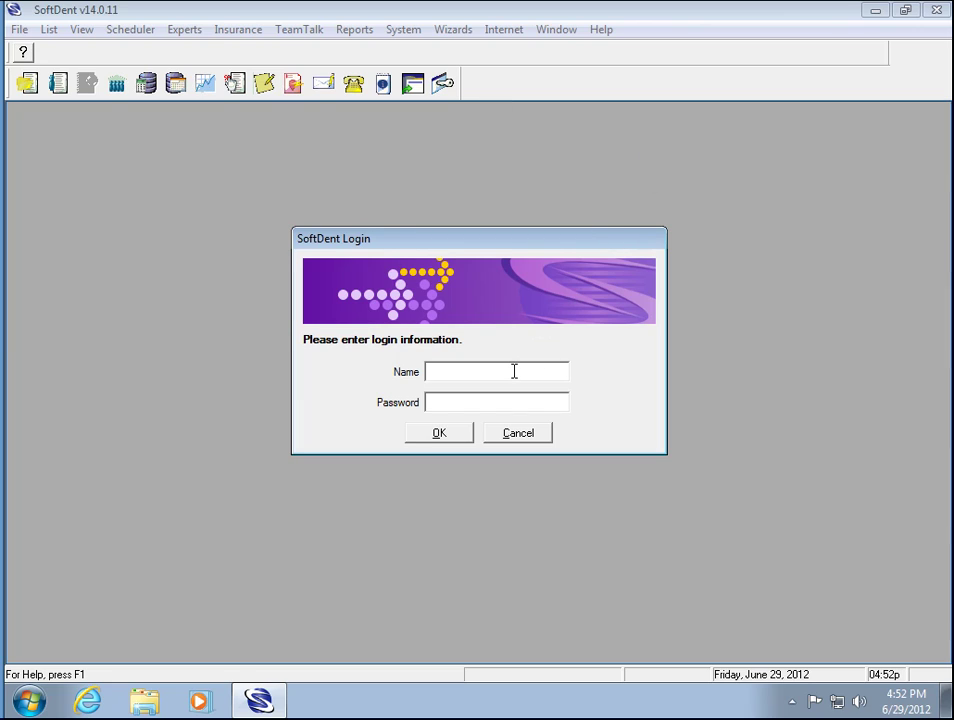
pyautogui.write('DOCTOR')
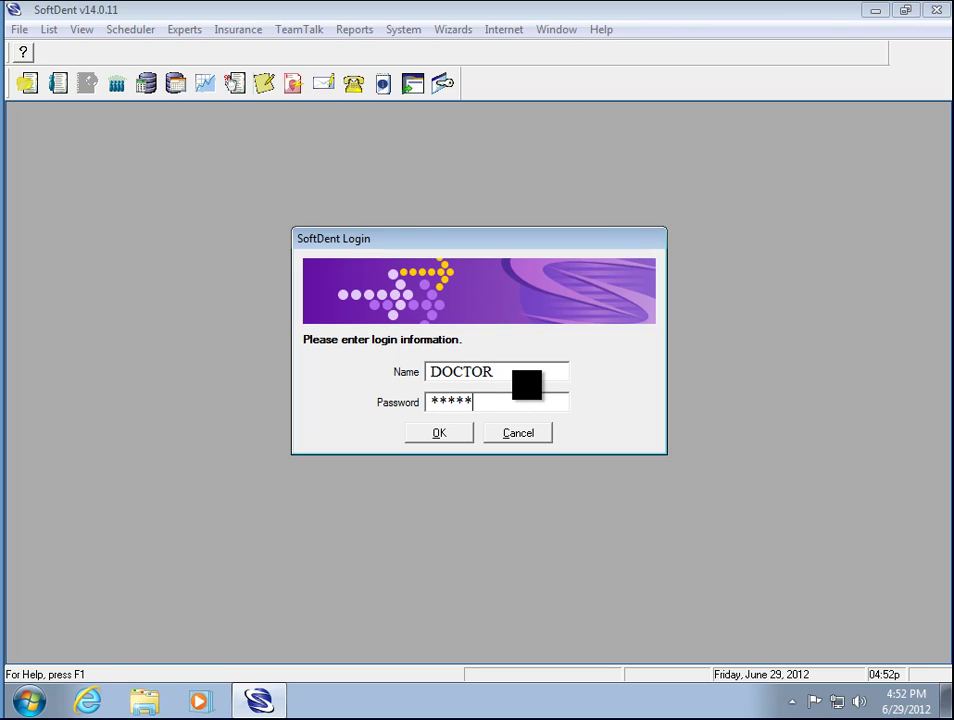
pyautogui.press('Return')
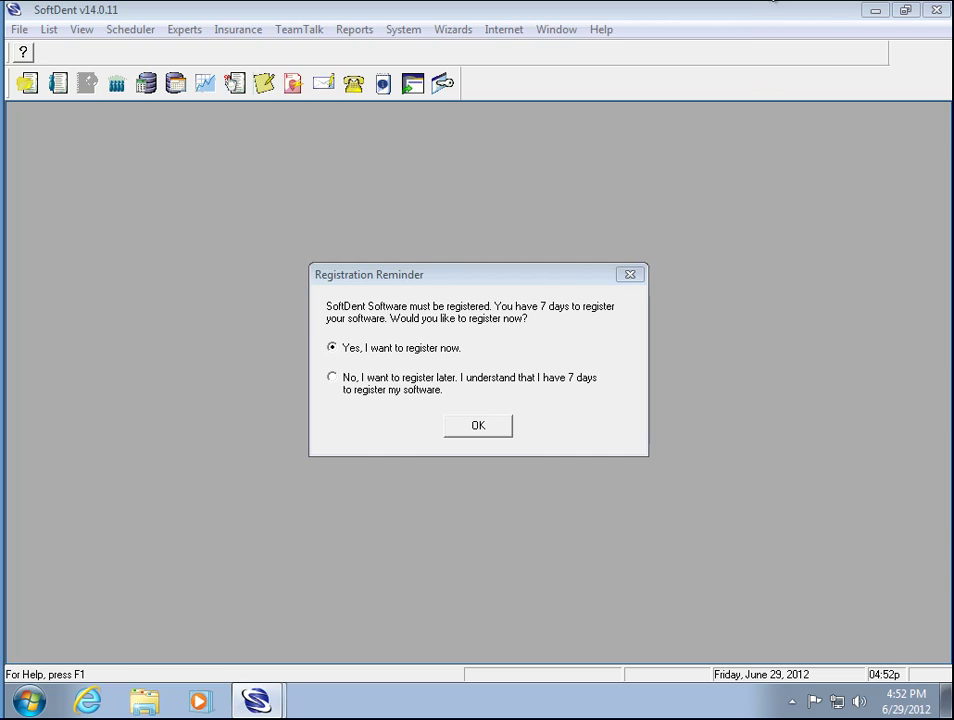
# Choose to register later and cancel the Startup Preferences Wizard
pyautogui.click(368, 381)
pyautogui.click(478, 428)
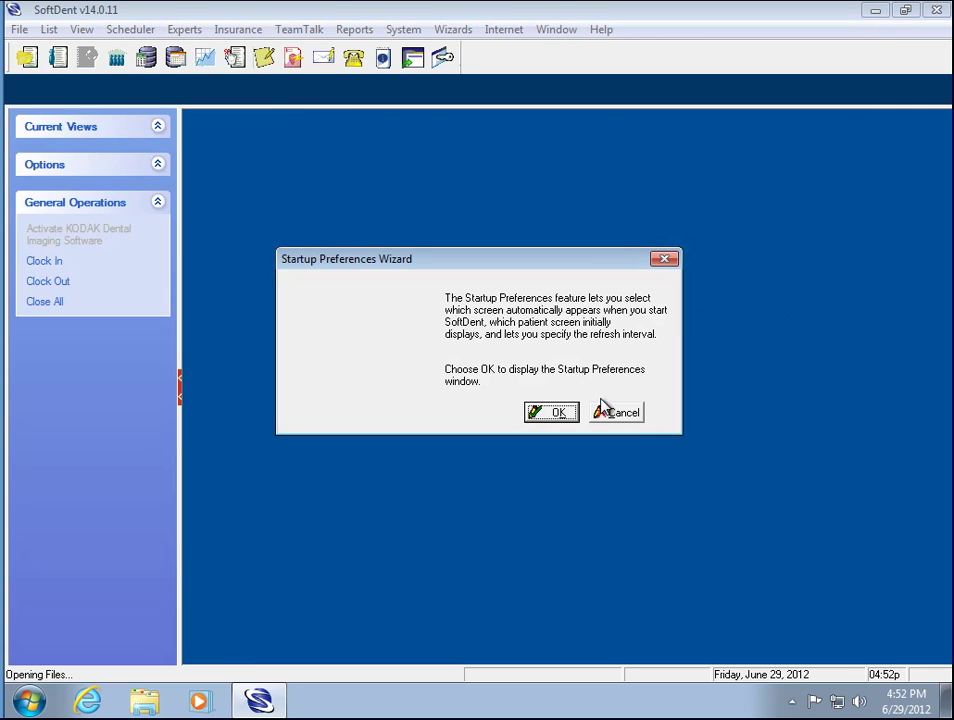
pyautogui.click(608, 412)
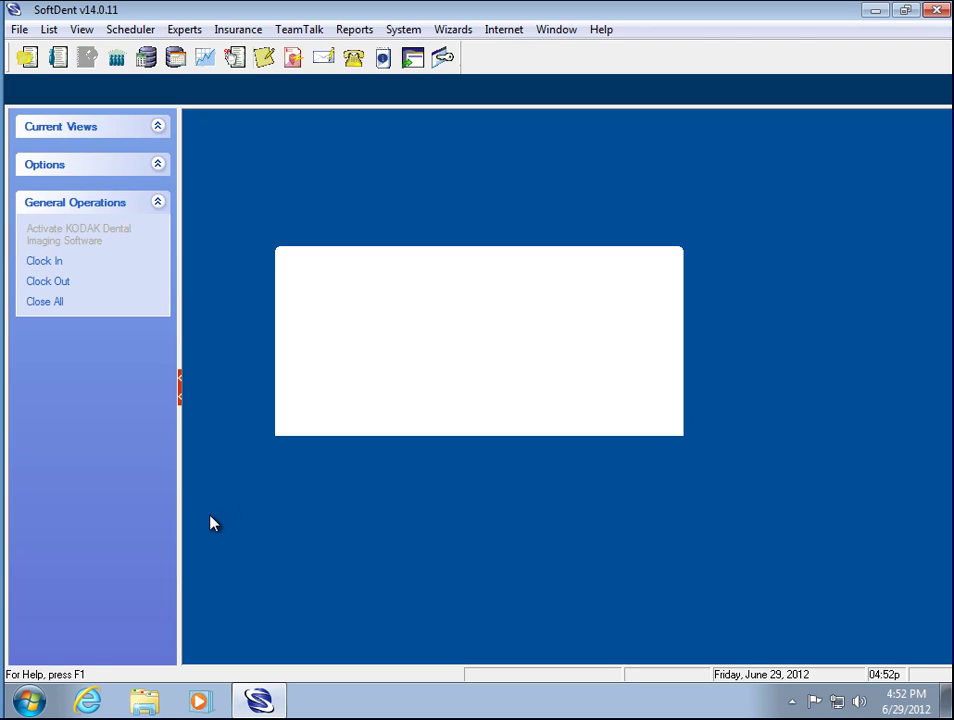
# Run pwclient.exe from the Start menu search
pyautogui.click(27, 703)
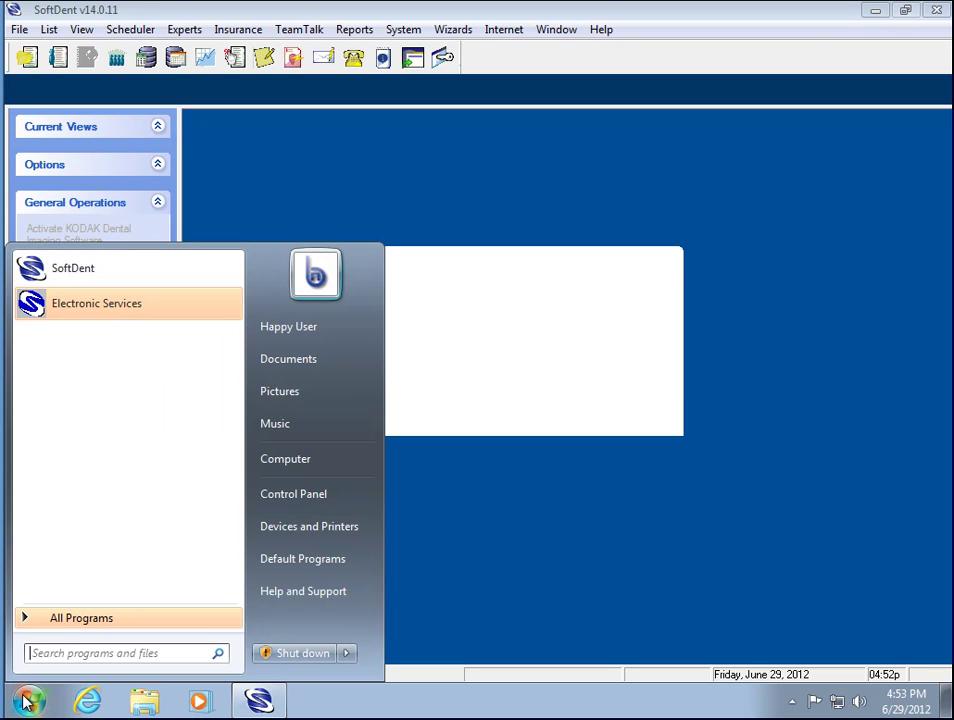
pyautogui.click(59, 652)
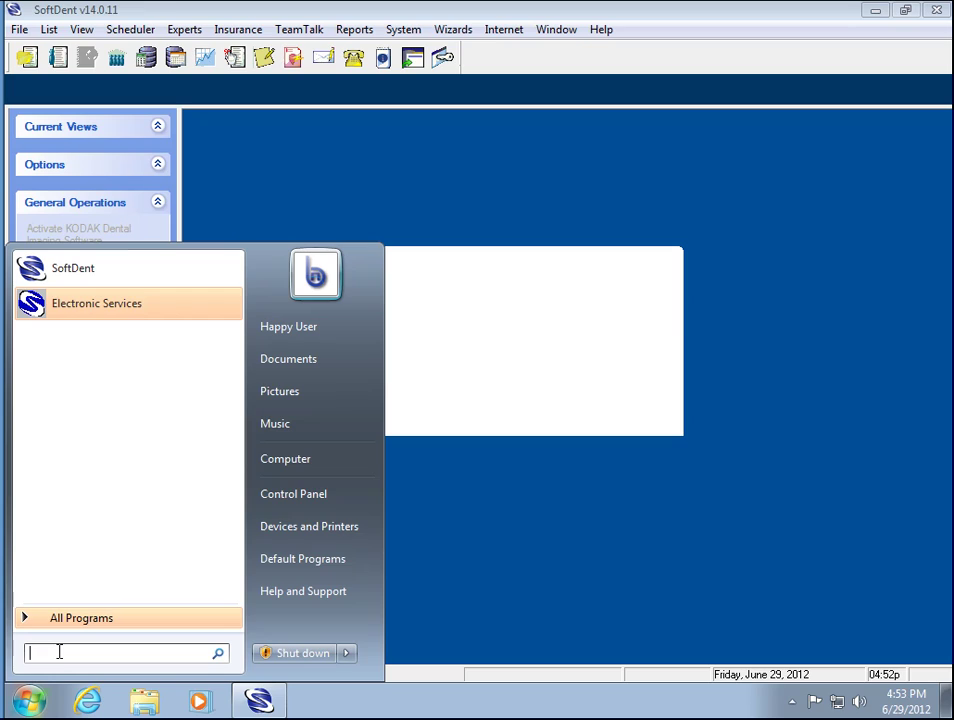
pyautogui.write('pw')
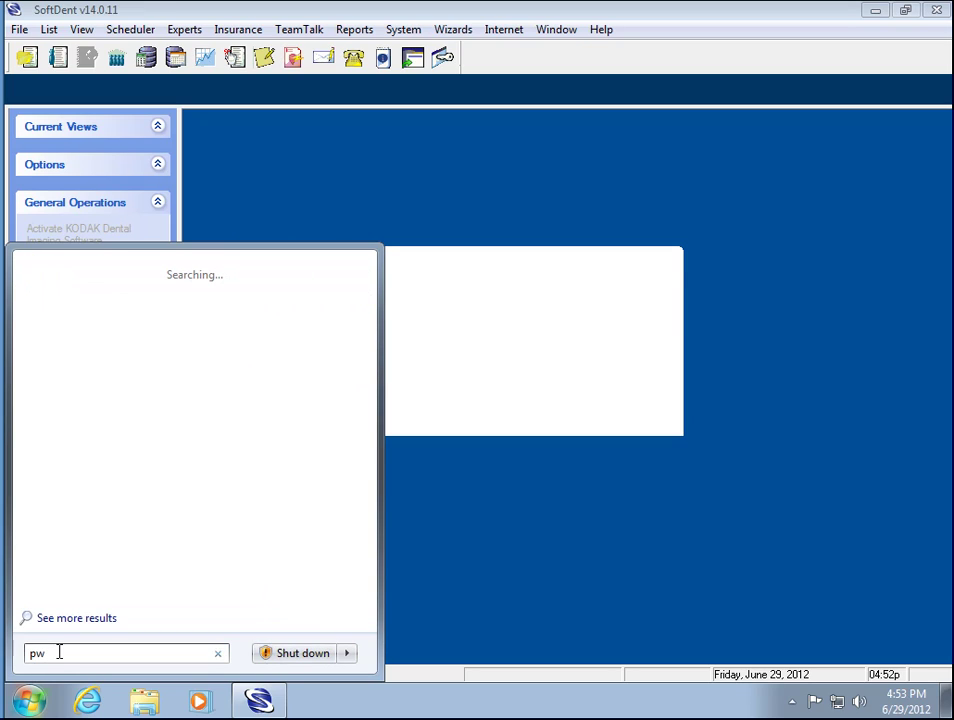
pyautogui.write('client')
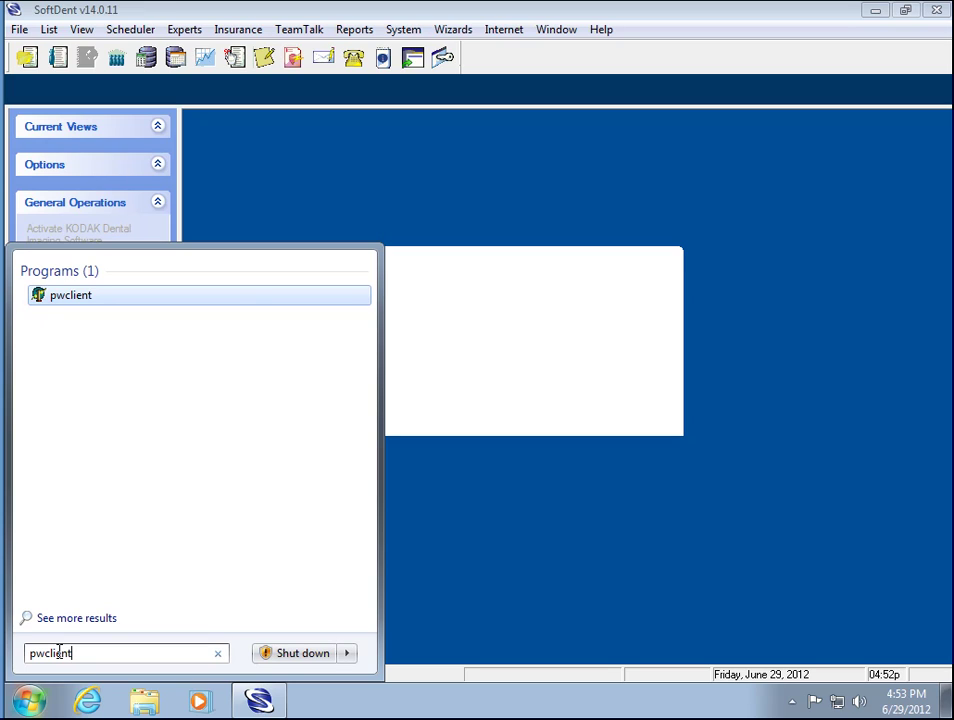
pyautogui.write('.exe')
pyautogui.press('Return')
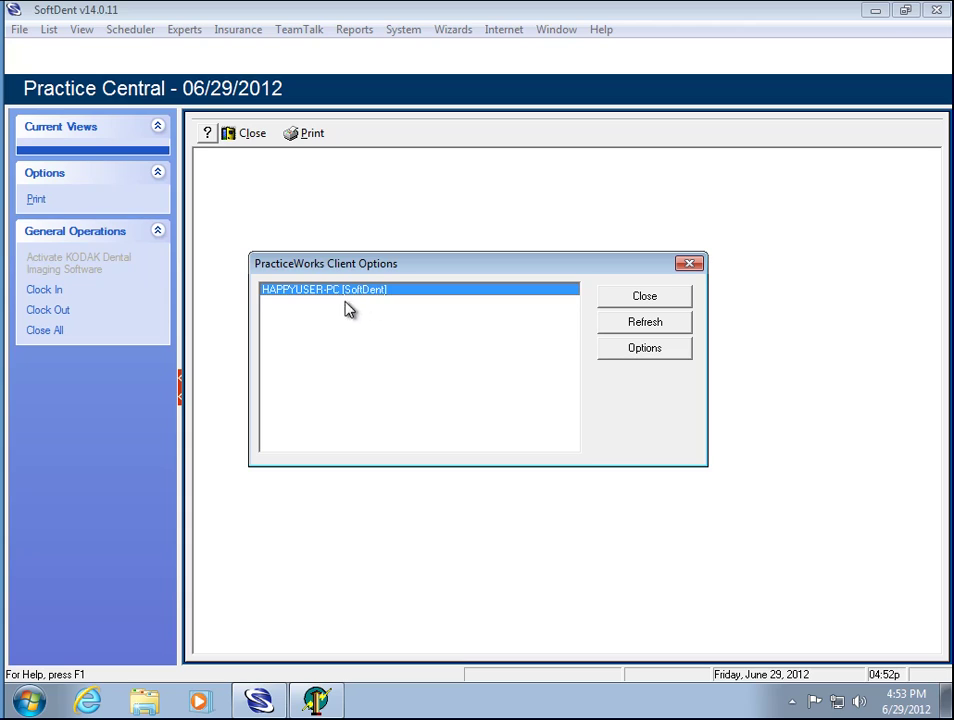
# In the client Options, delete the old Server Path text
pyautogui.click(618, 352)
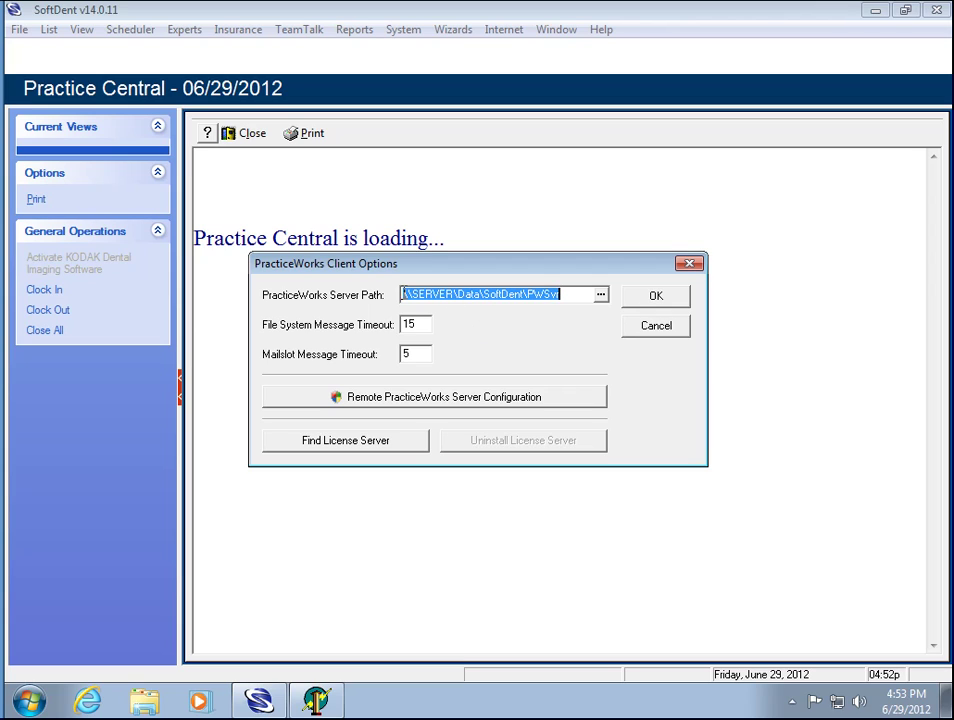
pyautogui.click(509, 295)
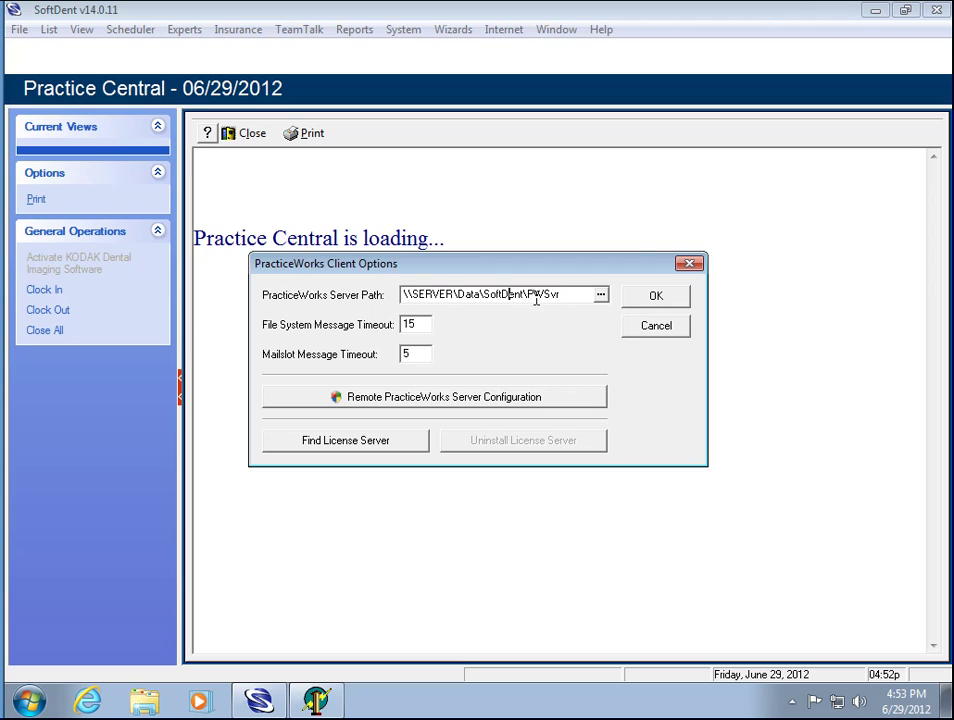
pyautogui.moveTo(556, 295); pyautogui.dragTo(296, 316)
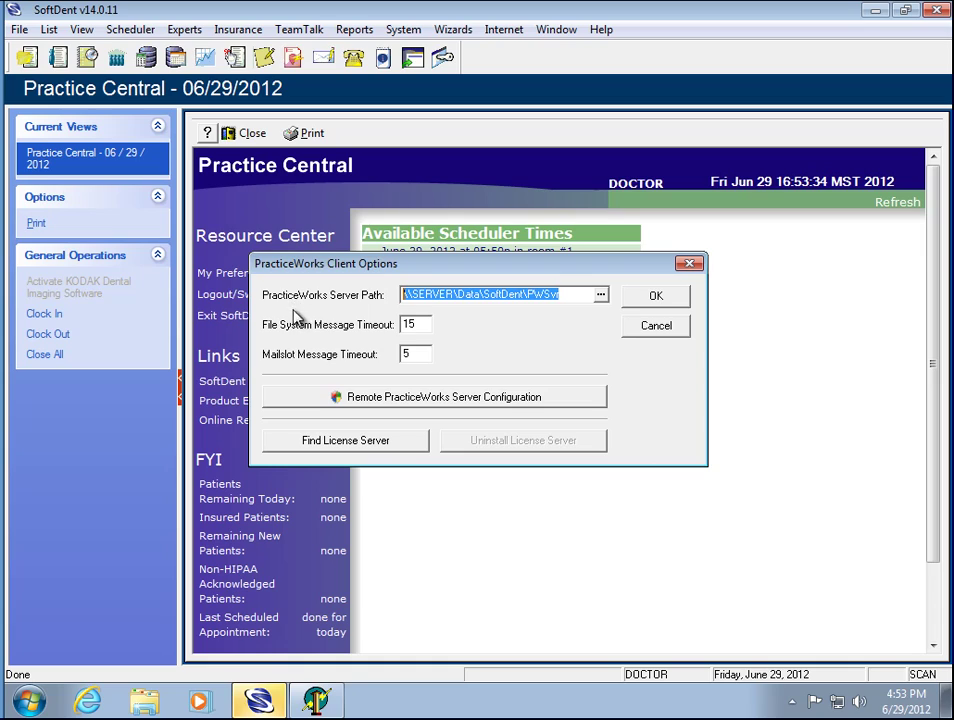
pyautogui.click(529, 294)
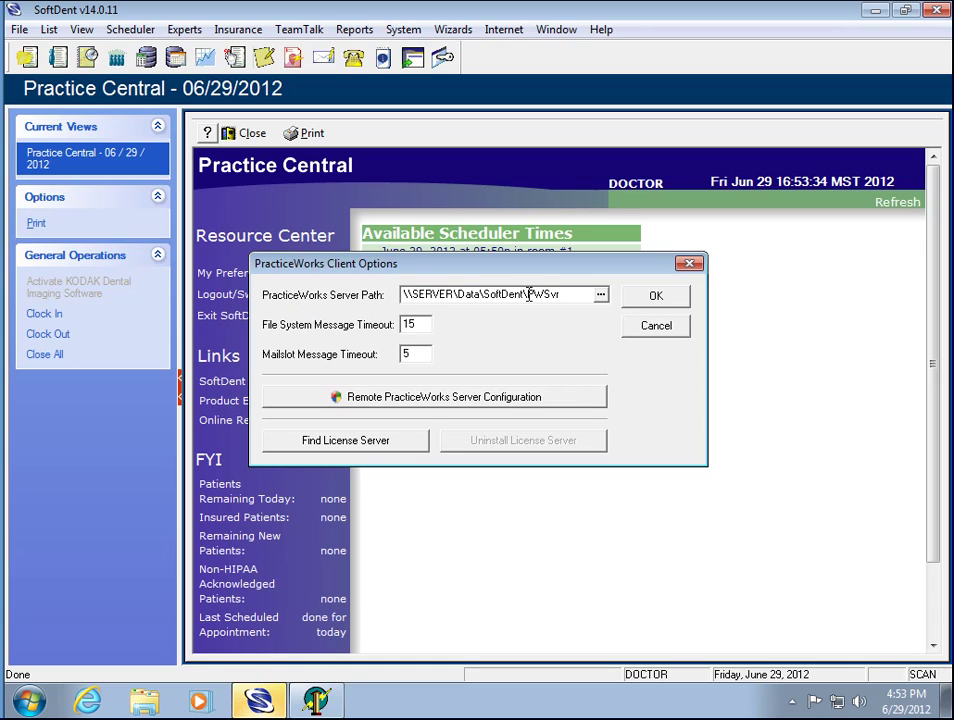
pyautogui.doubleClick(426, 324)
pyautogui.doubleClick(571, 290)
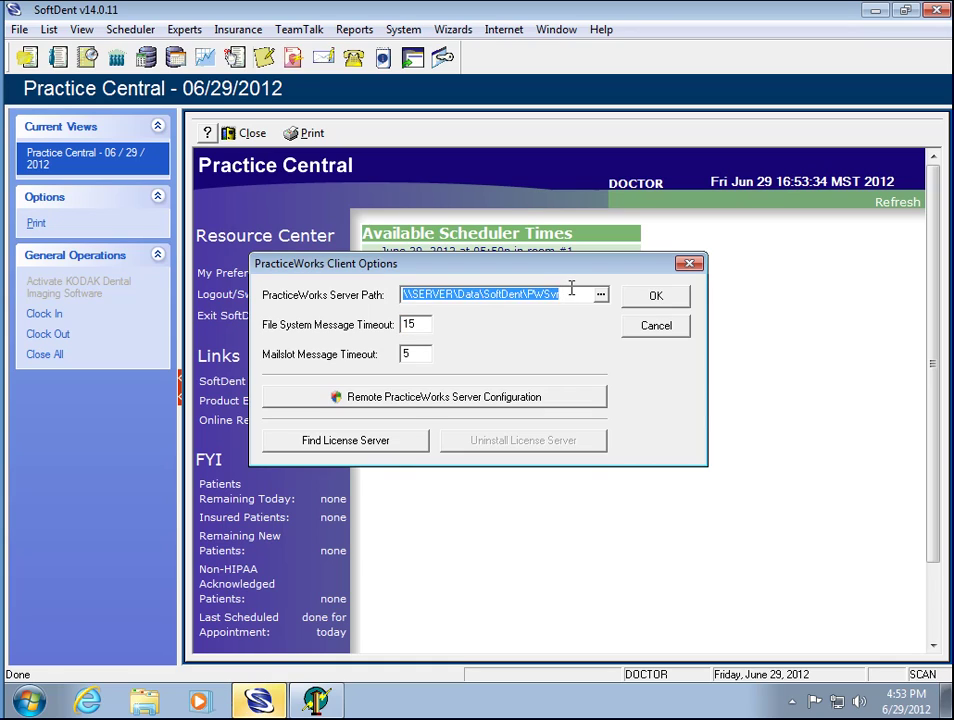
pyautogui.press('Delete')
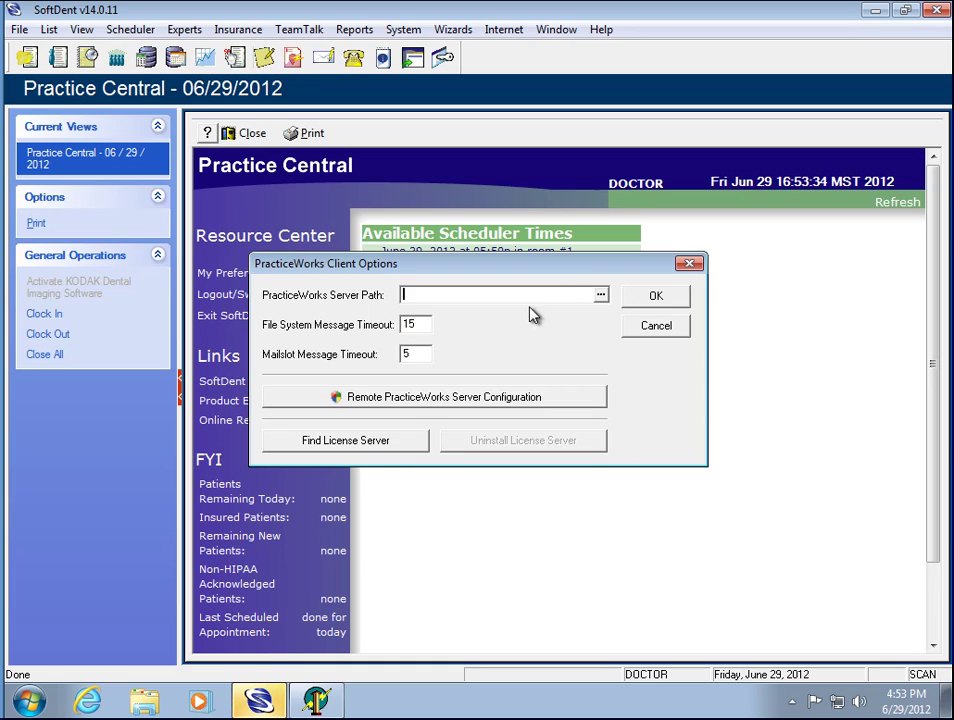
# Set the file system and mailslot message timeouts to 0
pyautogui.doubleClick(414, 325)
pyautogui.write('0')
pyautogui.doubleClick(418, 352)
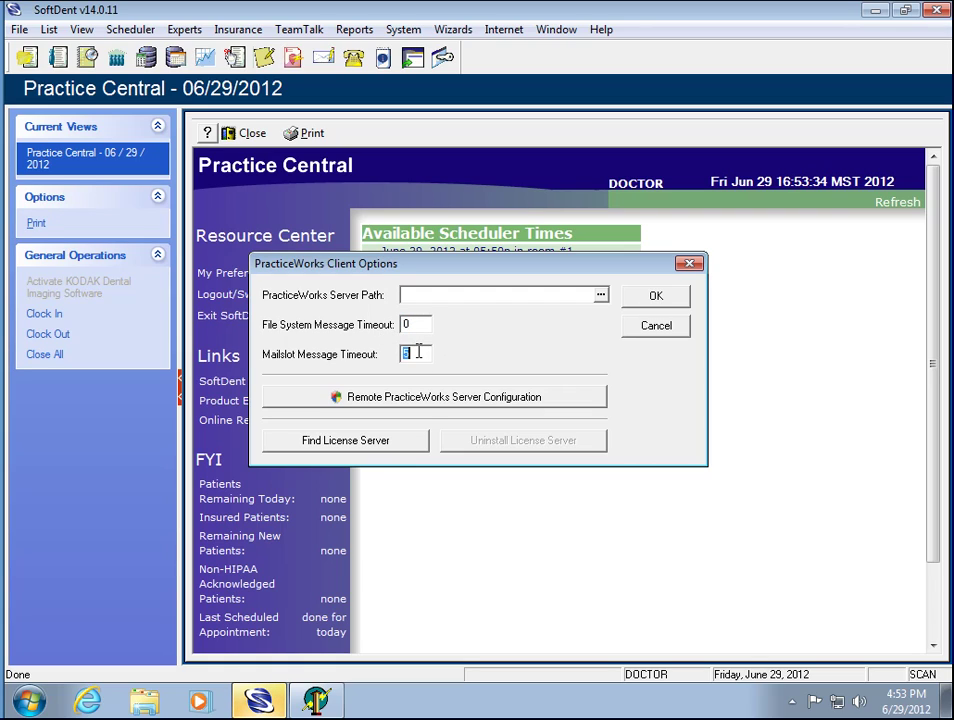
pyautogui.write('0')
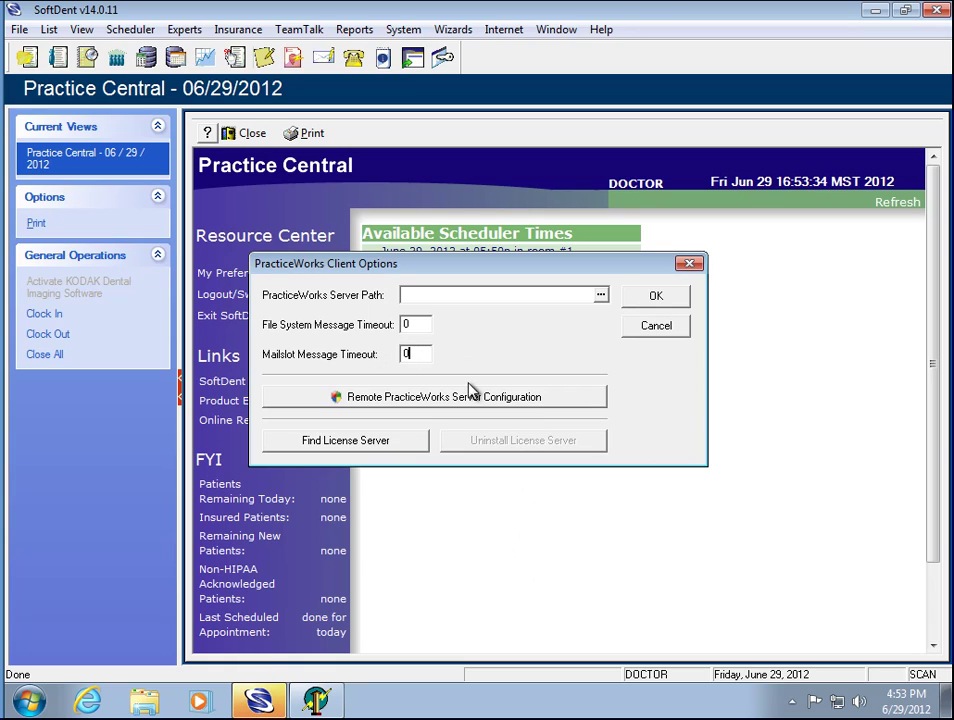
pyautogui.click(406, 296)
# Browse to SERVER > Data > SoftDent and select PWSvr as the server folder
pyautogui.click(601, 295)
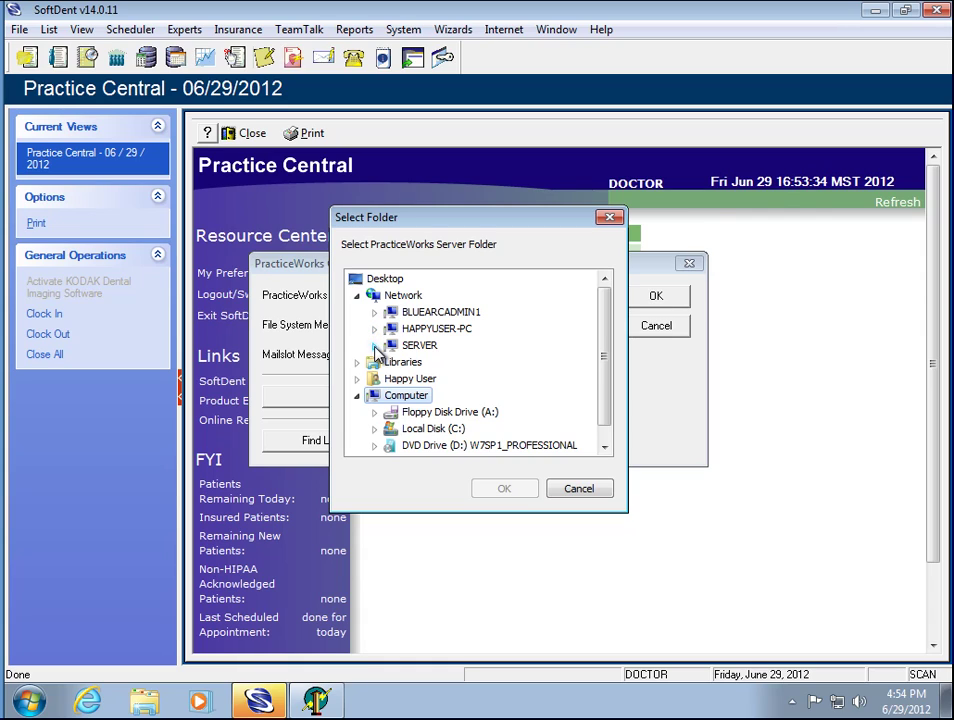
pyautogui.click(374, 345)
pyautogui.click(392, 363)
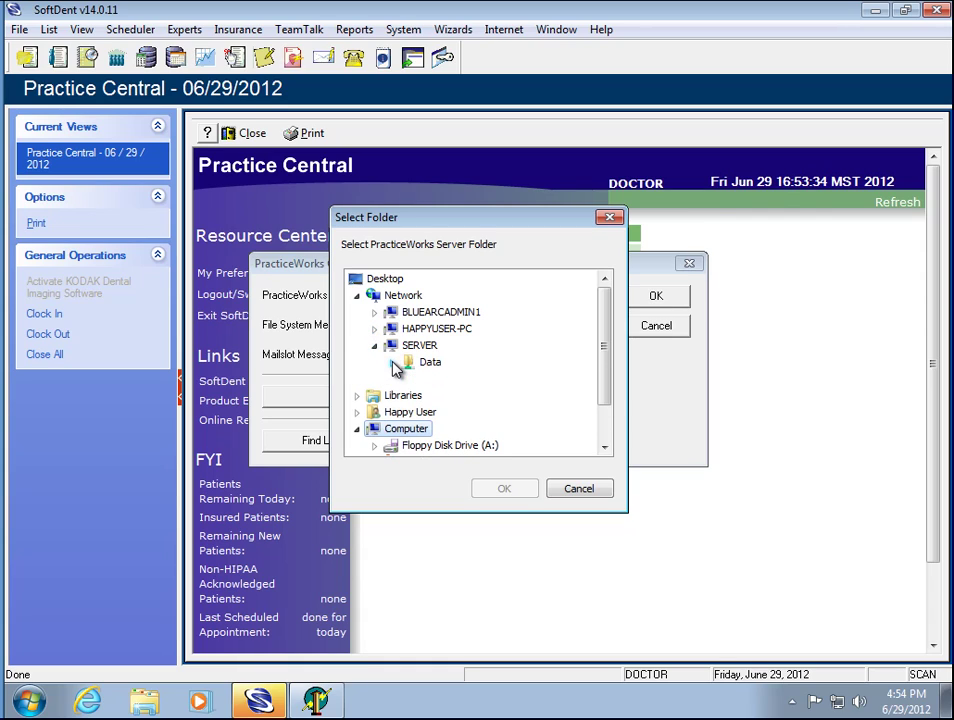
pyautogui.click(409, 378)
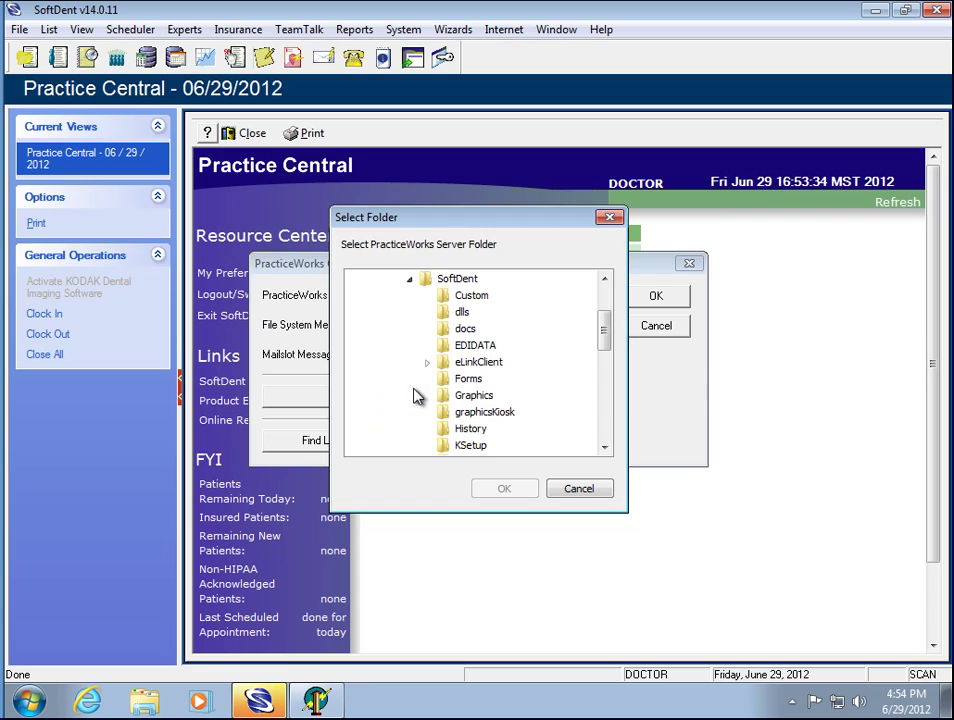
pyautogui.click(605, 447)
pyautogui.click(605, 447)
pyautogui.click(605, 447)
pyautogui.click(605, 447)
pyautogui.click(605, 447)
pyautogui.click(605, 447)
pyautogui.click(605, 447)
pyautogui.click(605, 447)
pyautogui.click(605, 447)
pyautogui.click(605, 447)
pyautogui.click(470, 428)
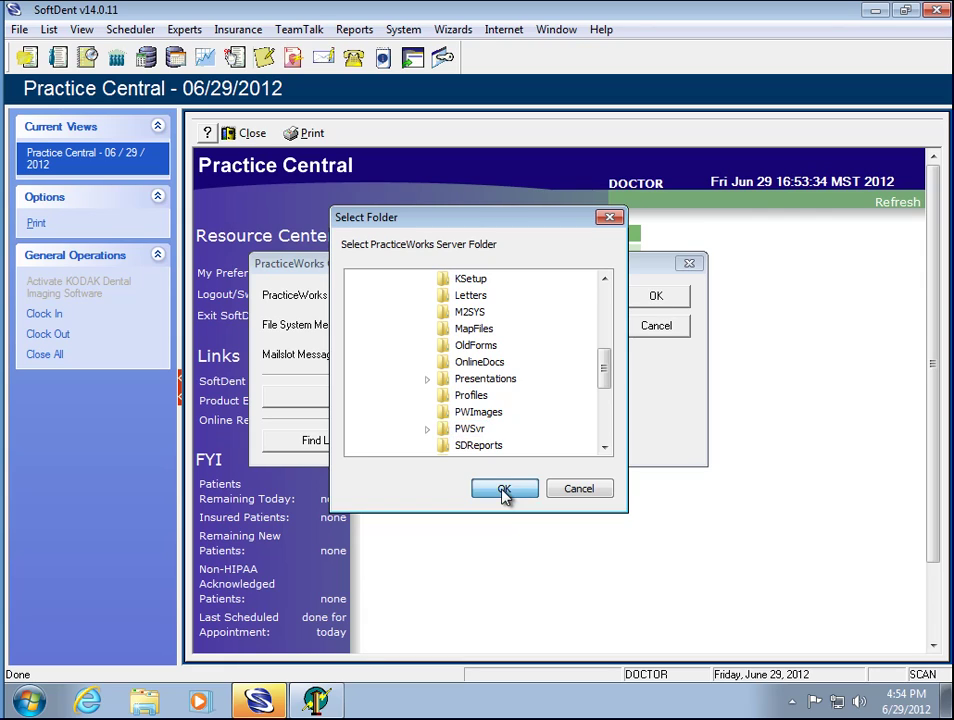
pyautogui.click(504, 489)
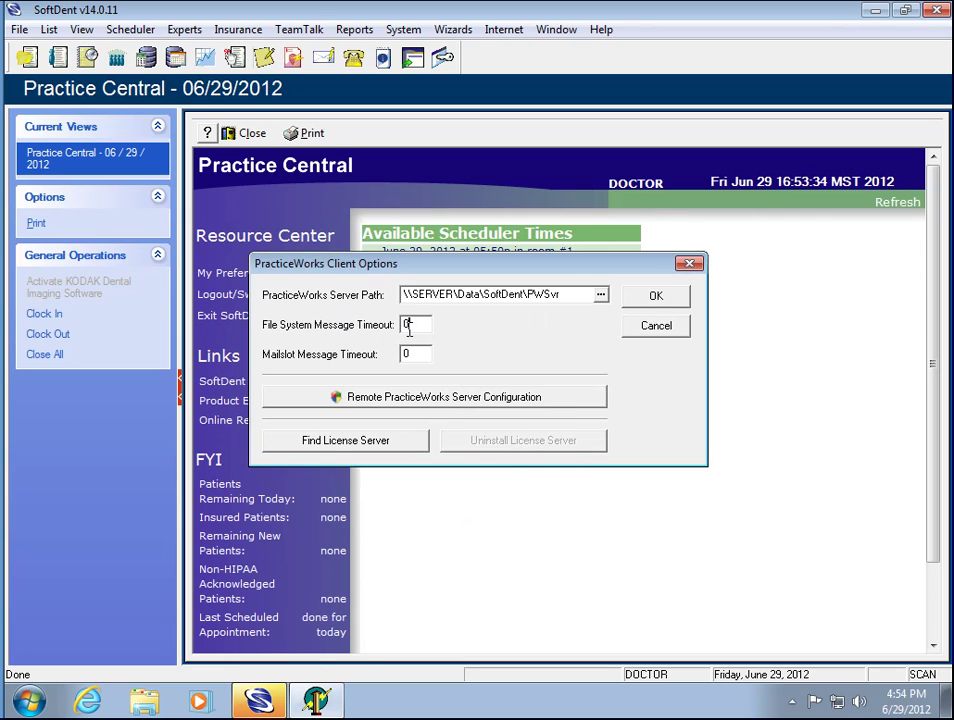
# Edit the file system and mailslot timeout fields, then save the PracticeWorks client options
pyautogui.moveTo(421, 324); pyautogui.dragTo(340, 325)
pyautogui.moveTo(420, 324); pyautogui.dragTo(357, 347)
pyautogui.write('15')
pyautogui.press('BackSpace')
pyautogui.click(639, 304)
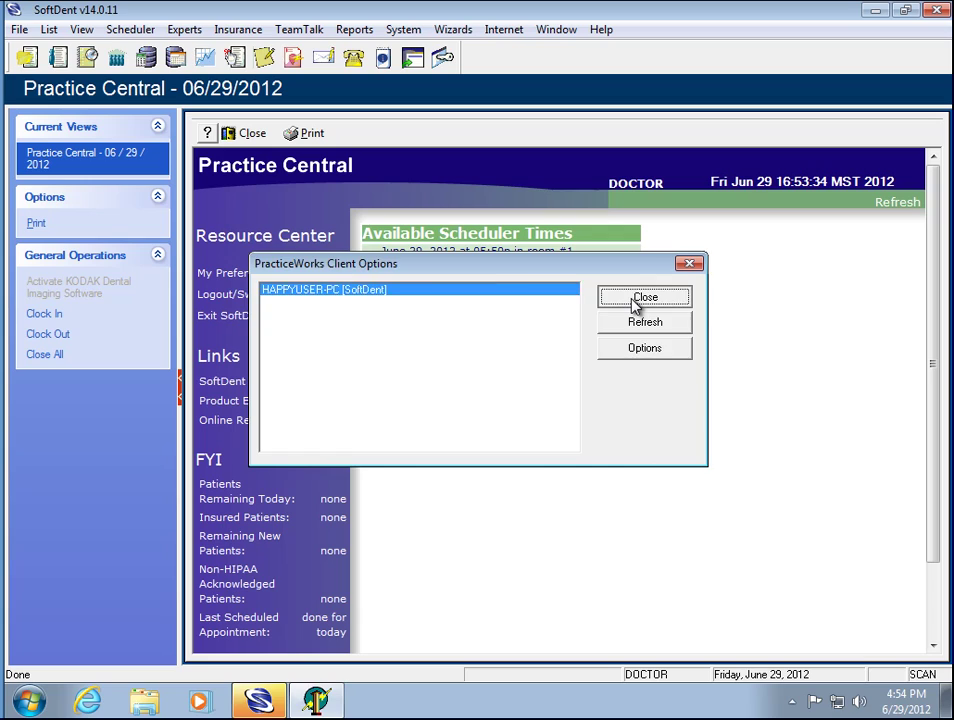
# Close the PracticeWorks client and exit SoftDent, confirming Yes
pyautogui.click(640, 298)
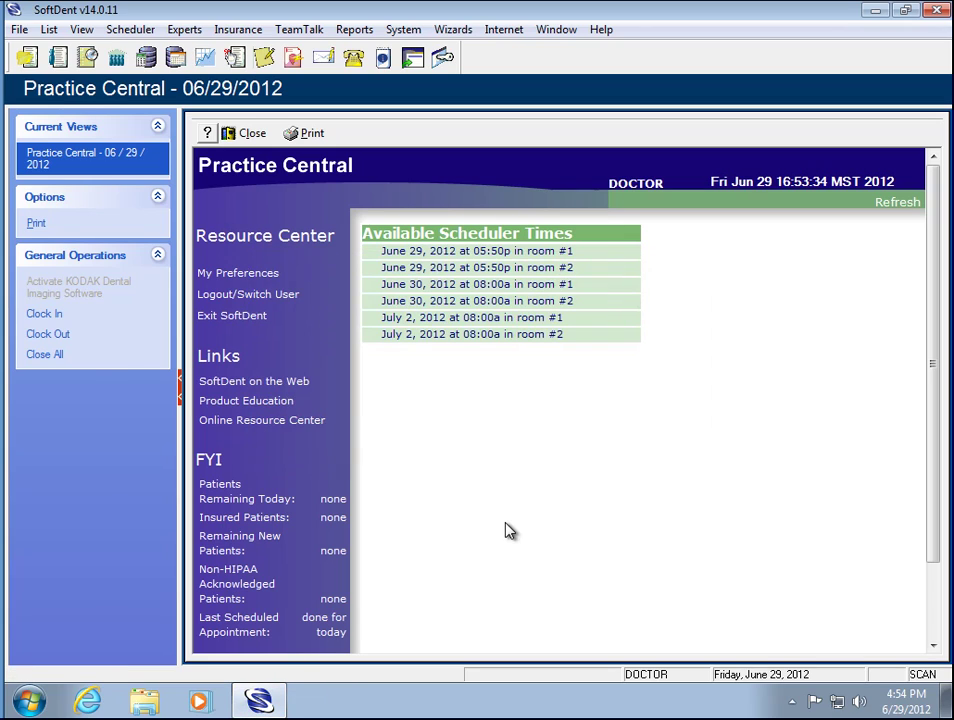
pyautogui.click(937, 14)
pyautogui.click(452, 390)
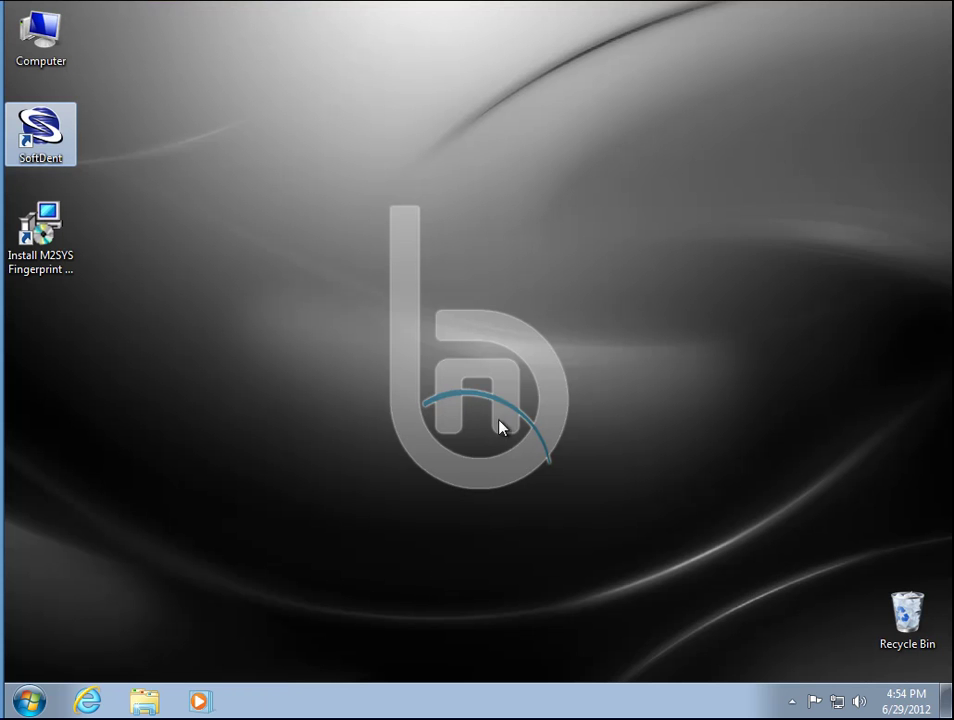